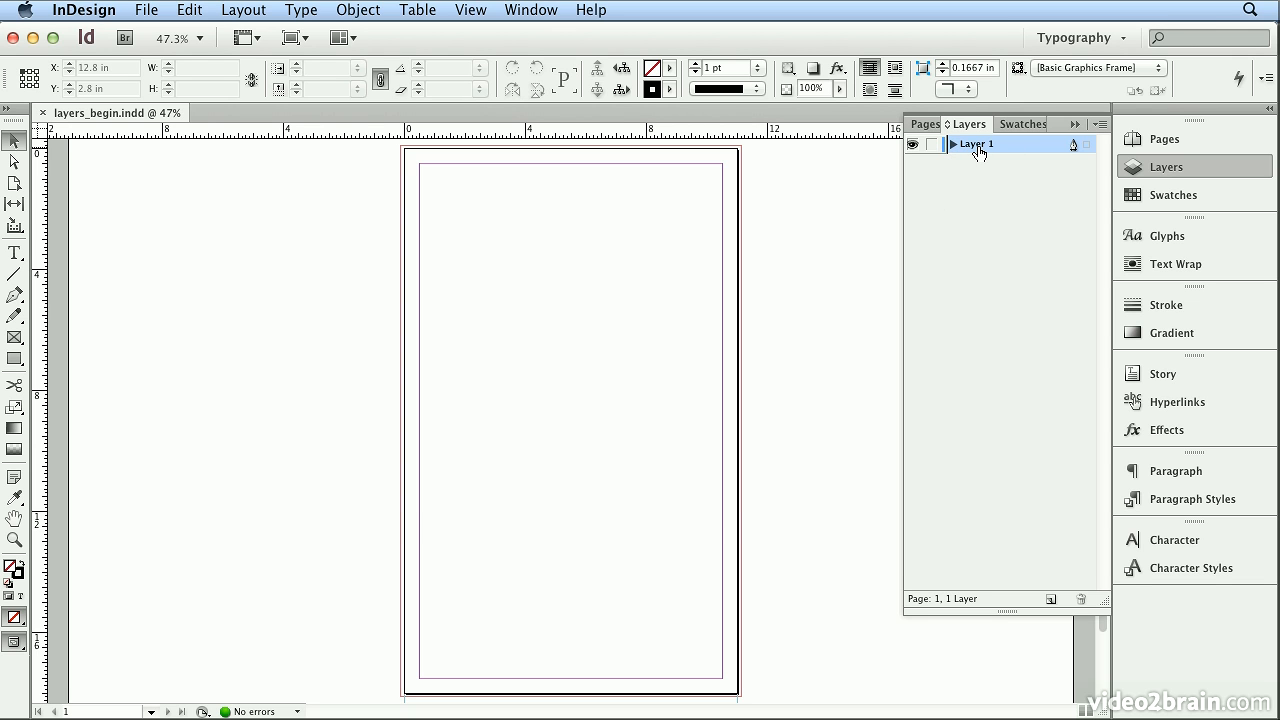
# Rename Layer 1 as "background", keeping Light Blue as its layer color
pyautogui.doubleClick(977, 148)
pyautogui.write('ba')
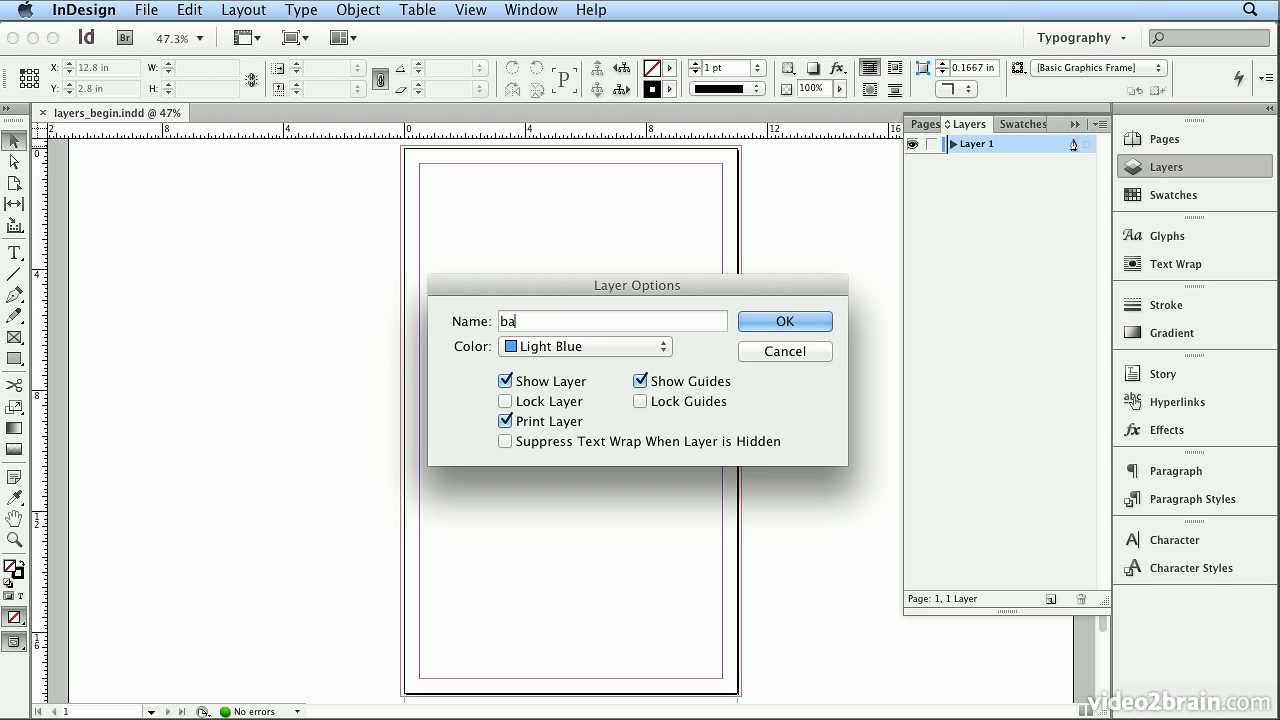
pyautogui.write('ckground')
pyautogui.click(572, 347)
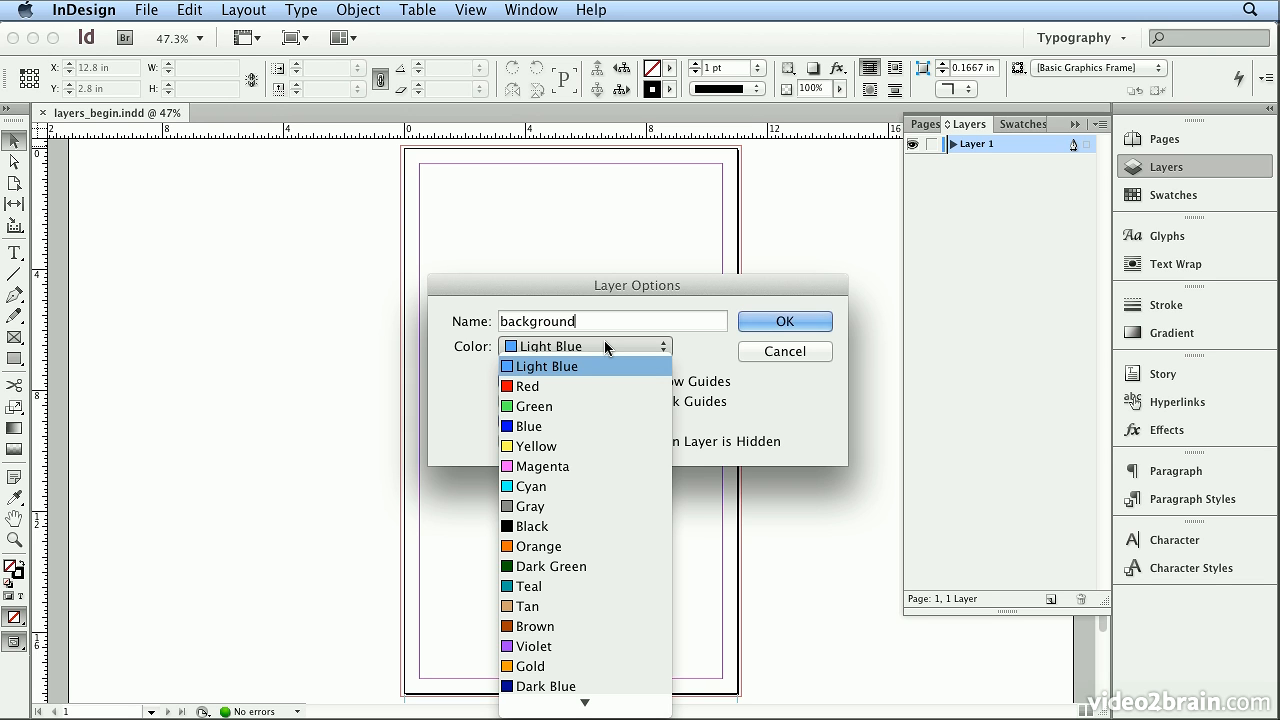
pyautogui.click(604, 340)
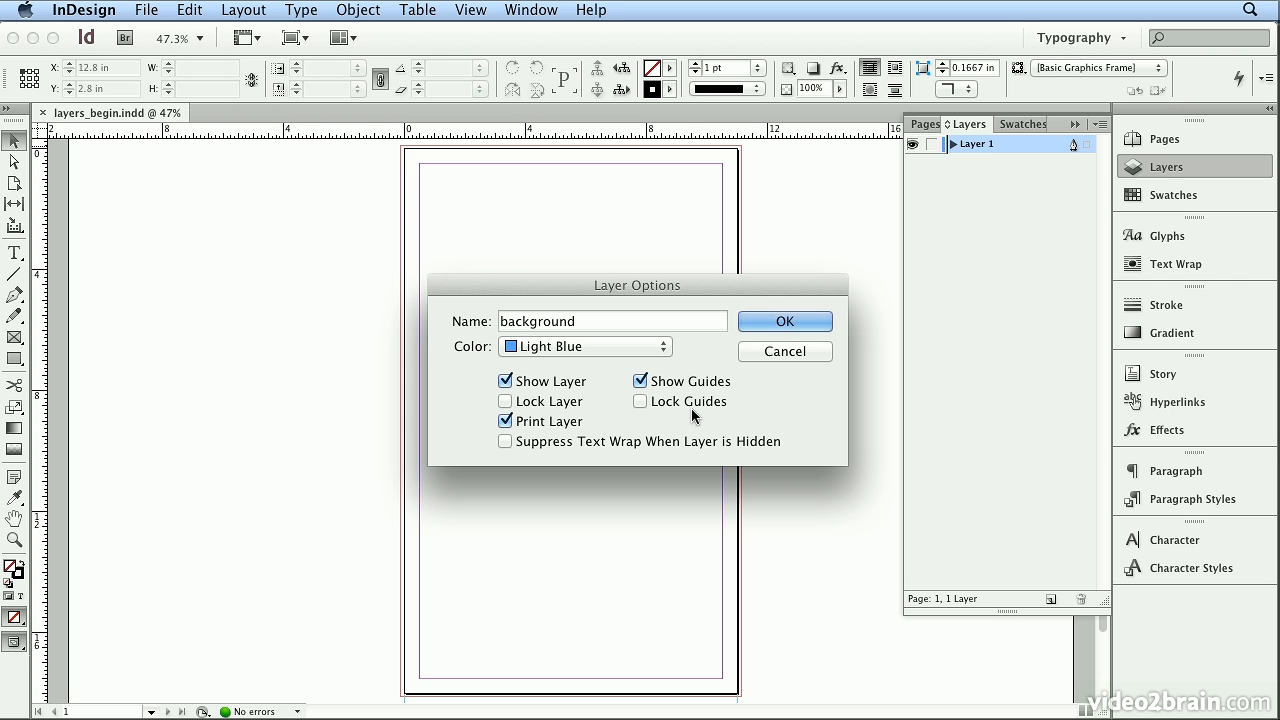
pyautogui.click(770, 322)
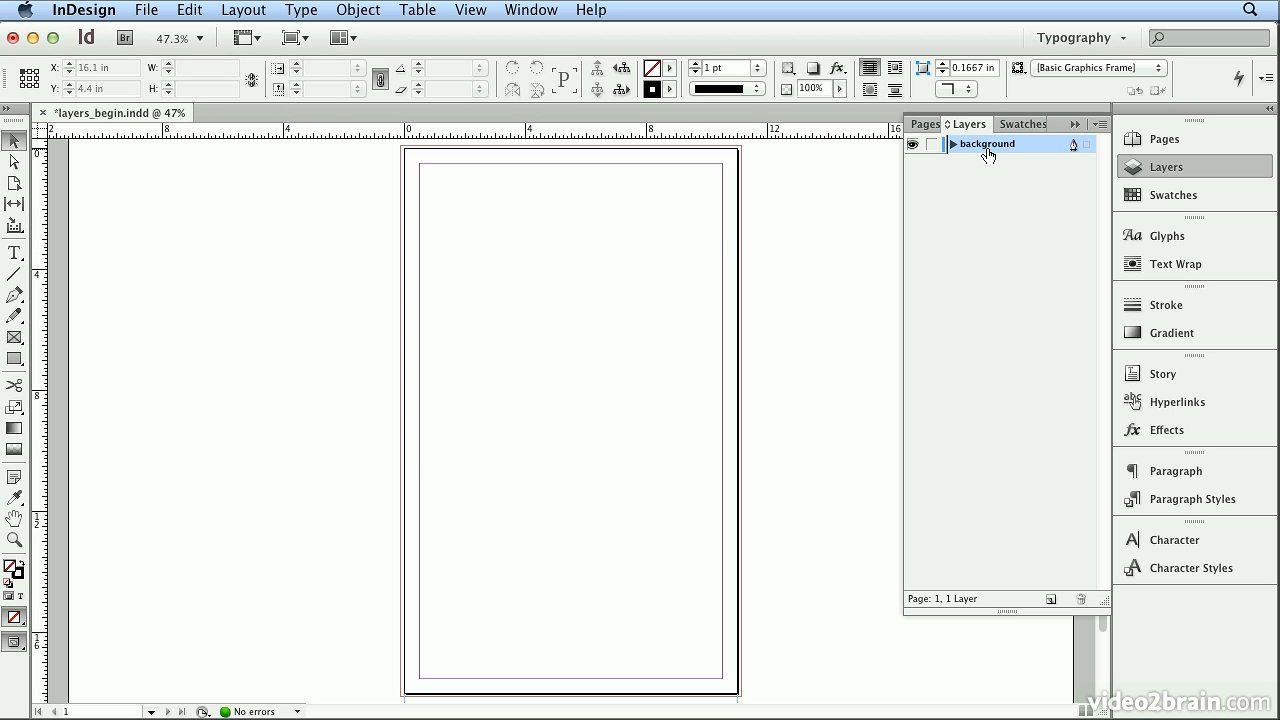
# Create a rectangle 11.25 in wide and 18.25 in high from the page's upper-left bleed corner
pyautogui.click(15, 359)
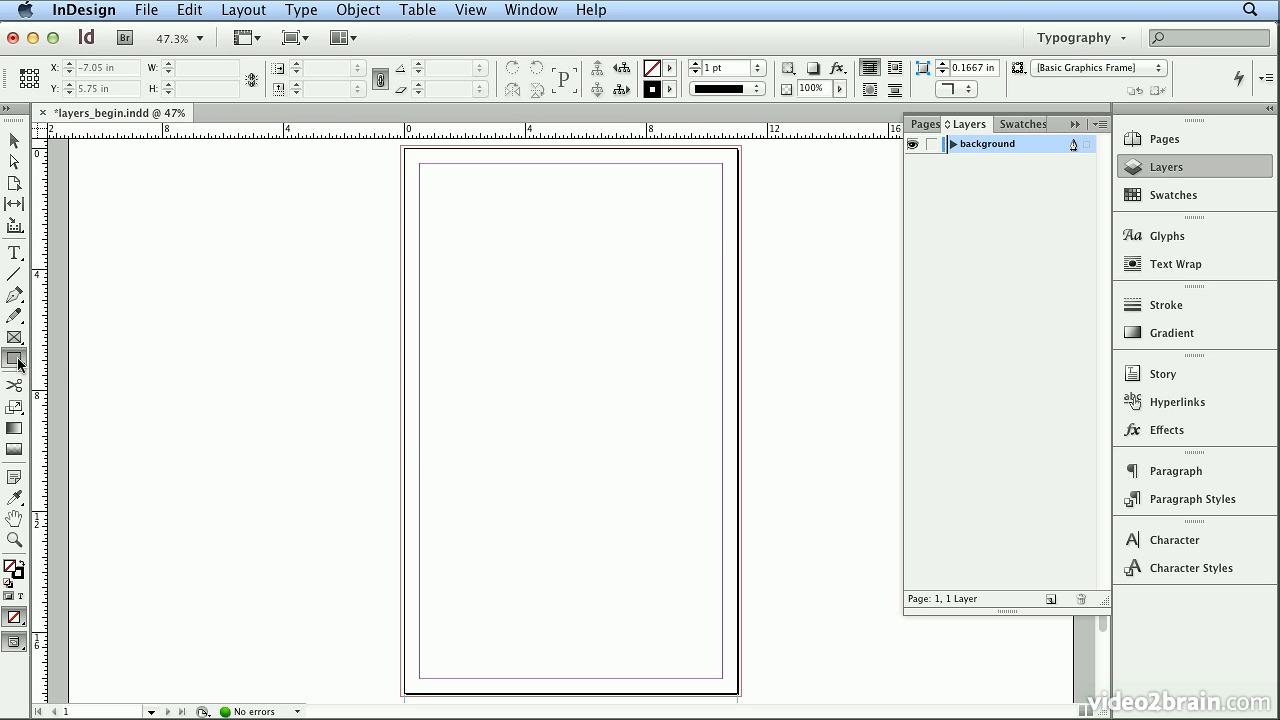
pyautogui.click(400, 148)
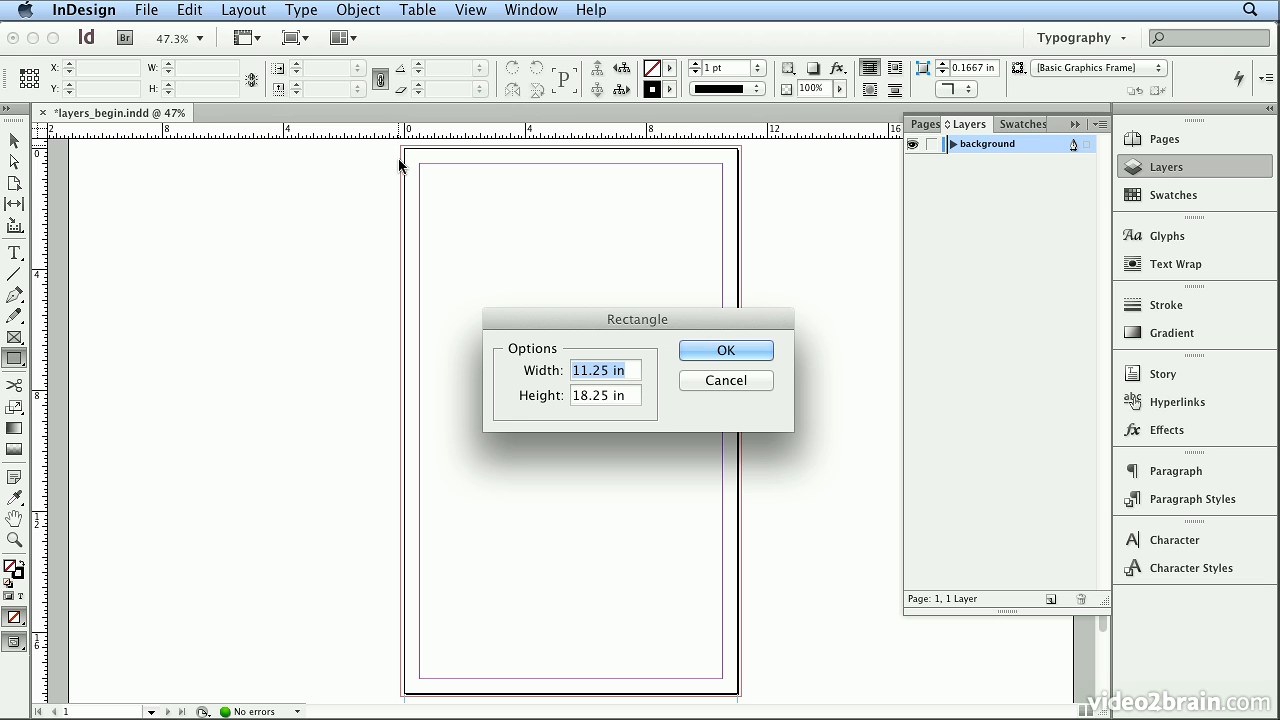
pyautogui.write('11.25')
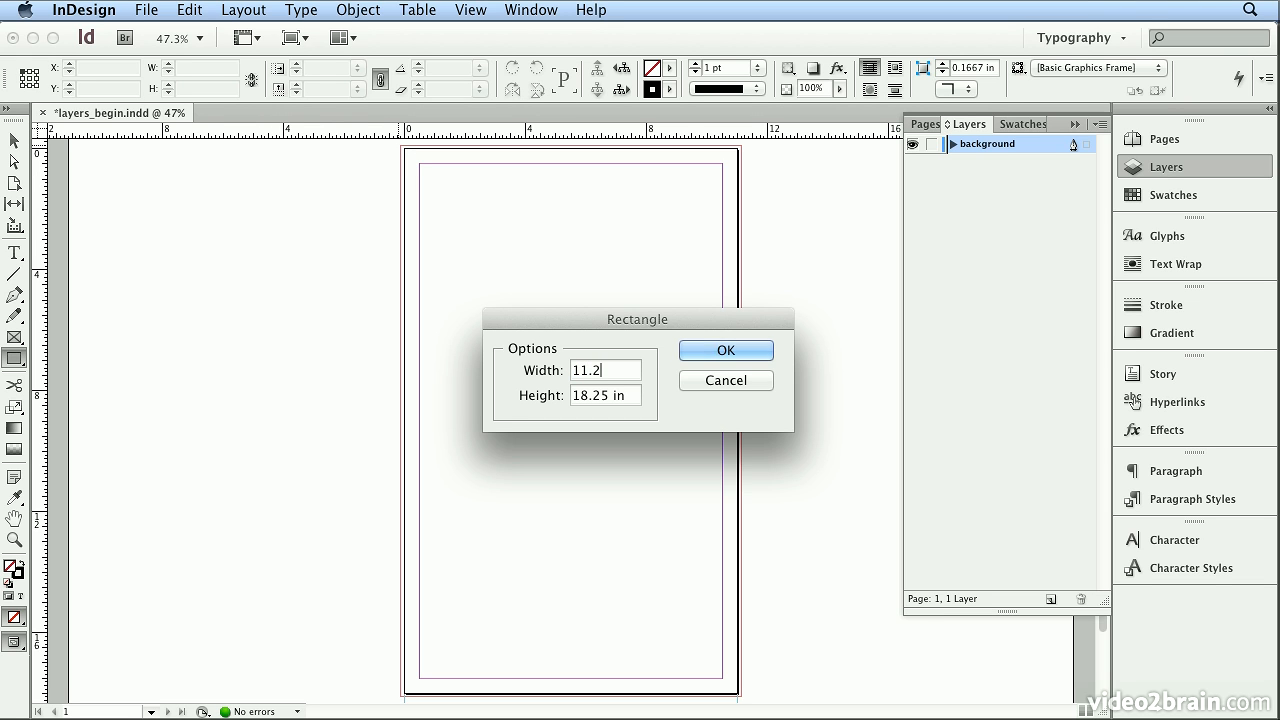
pyautogui.press('Tab')
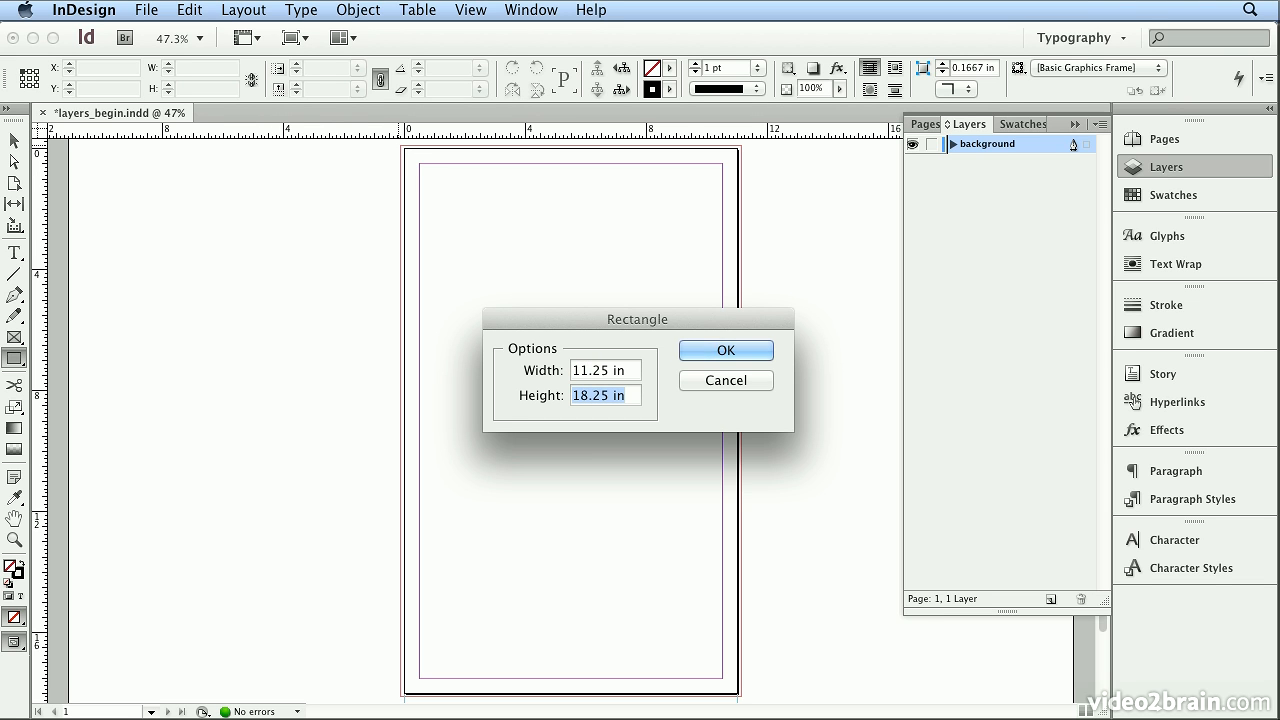
pyautogui.write('18.25')
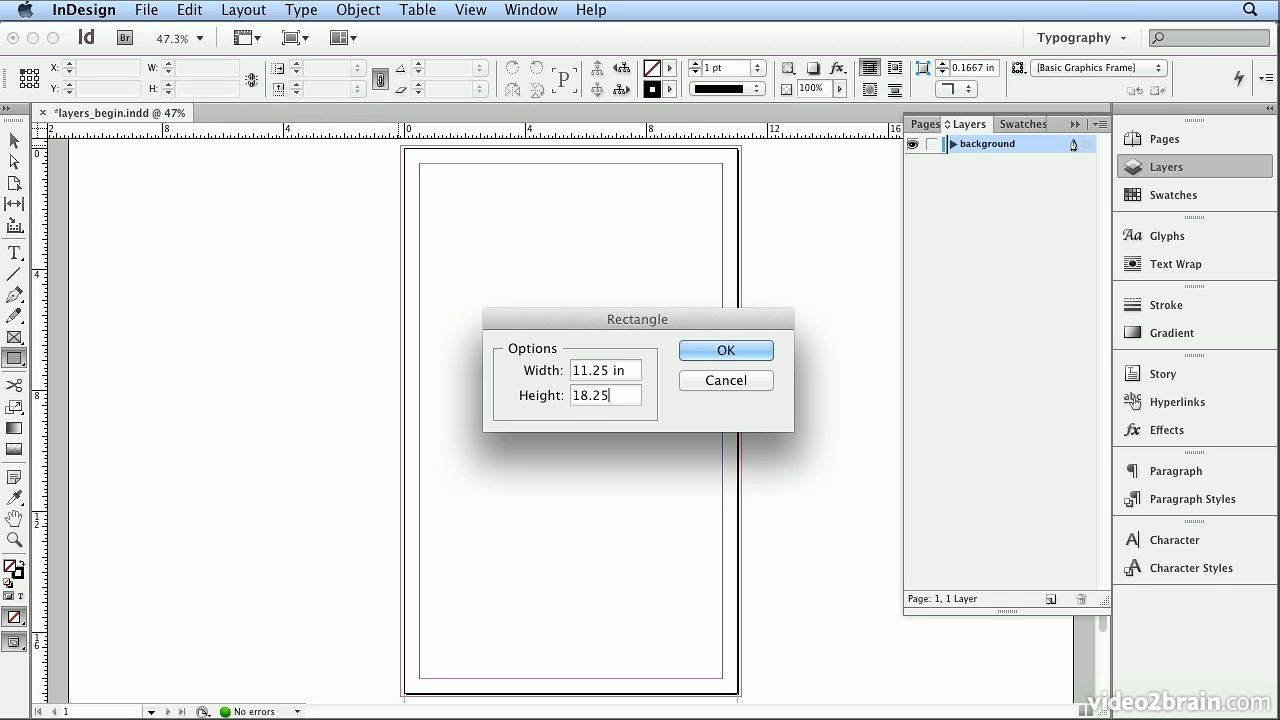
pyautogui.press('Tab')
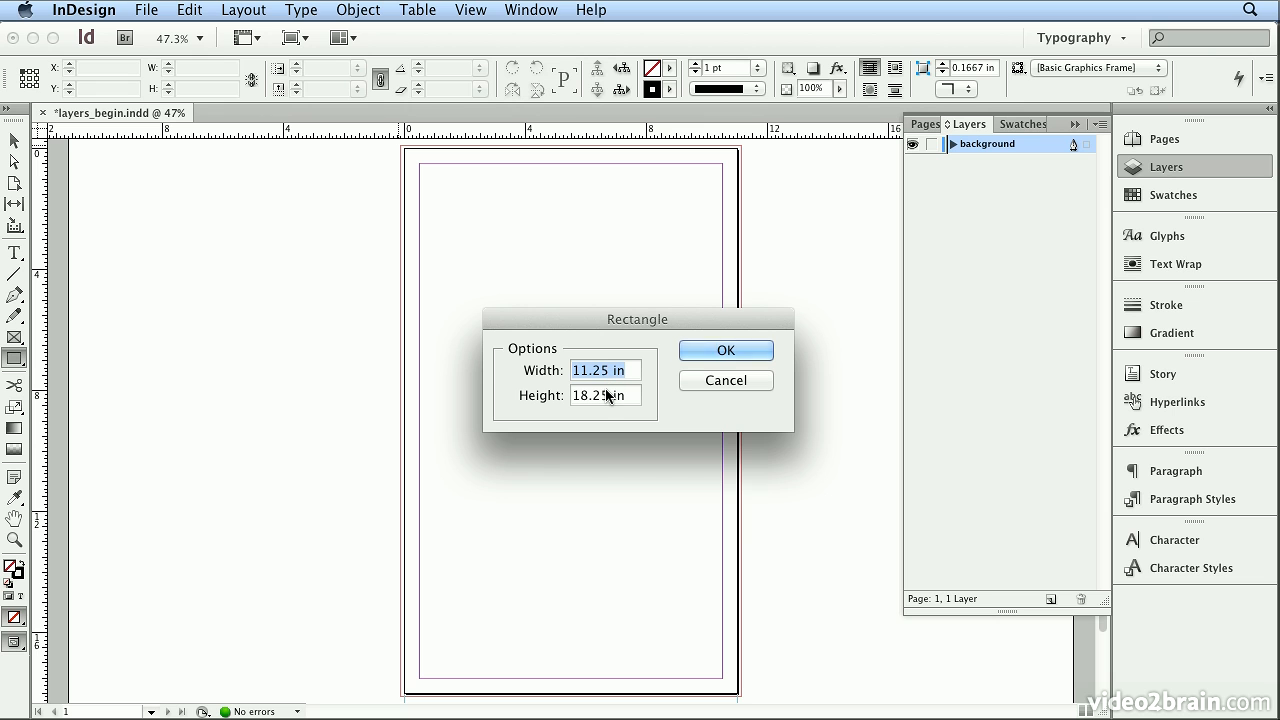
pyautogui.click(705, 351)
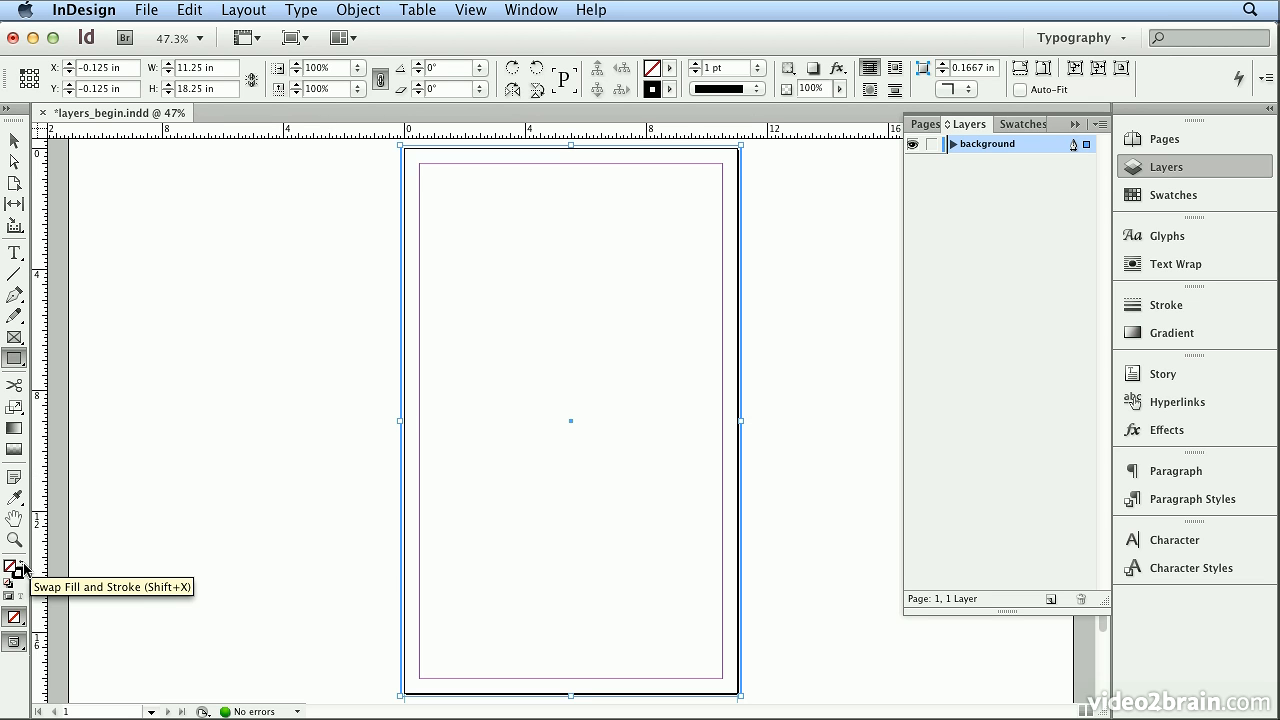
# Swap the rectangle's fill and stroke, and fill it with the Tuscan 1930s swatch
pyautogui.click(19, 566)
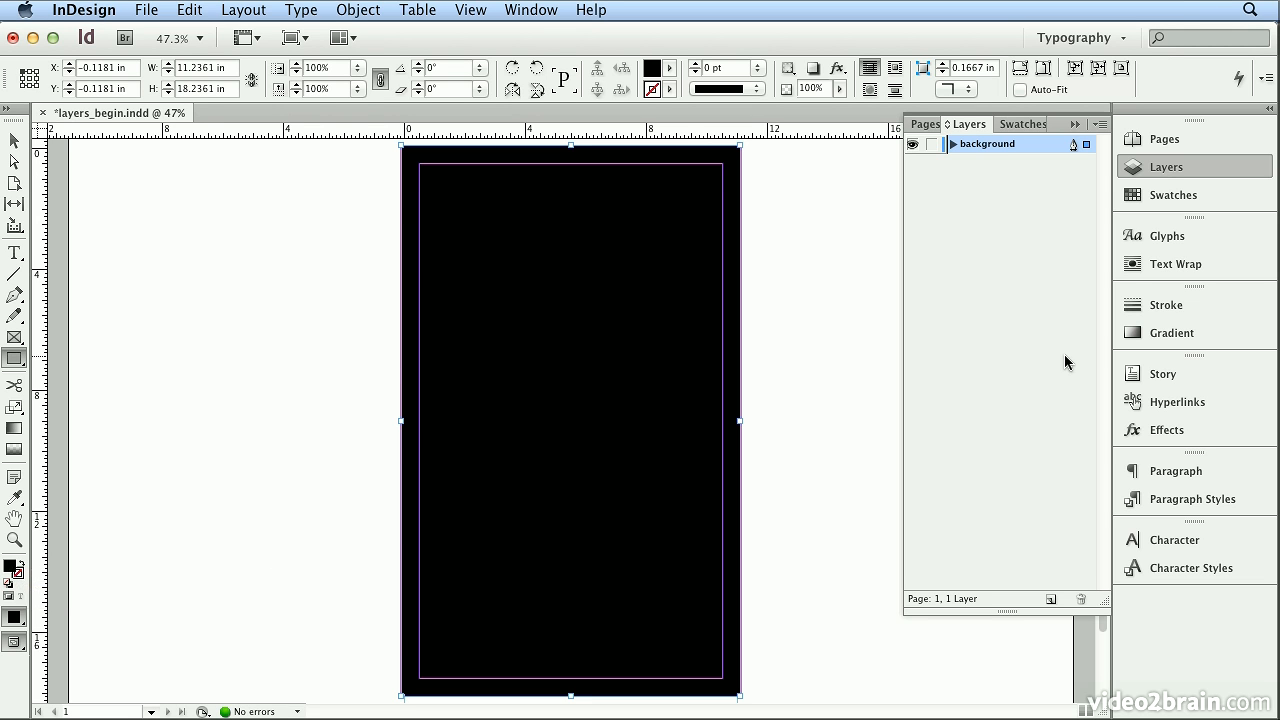
pyautogui.click(1187, 196)
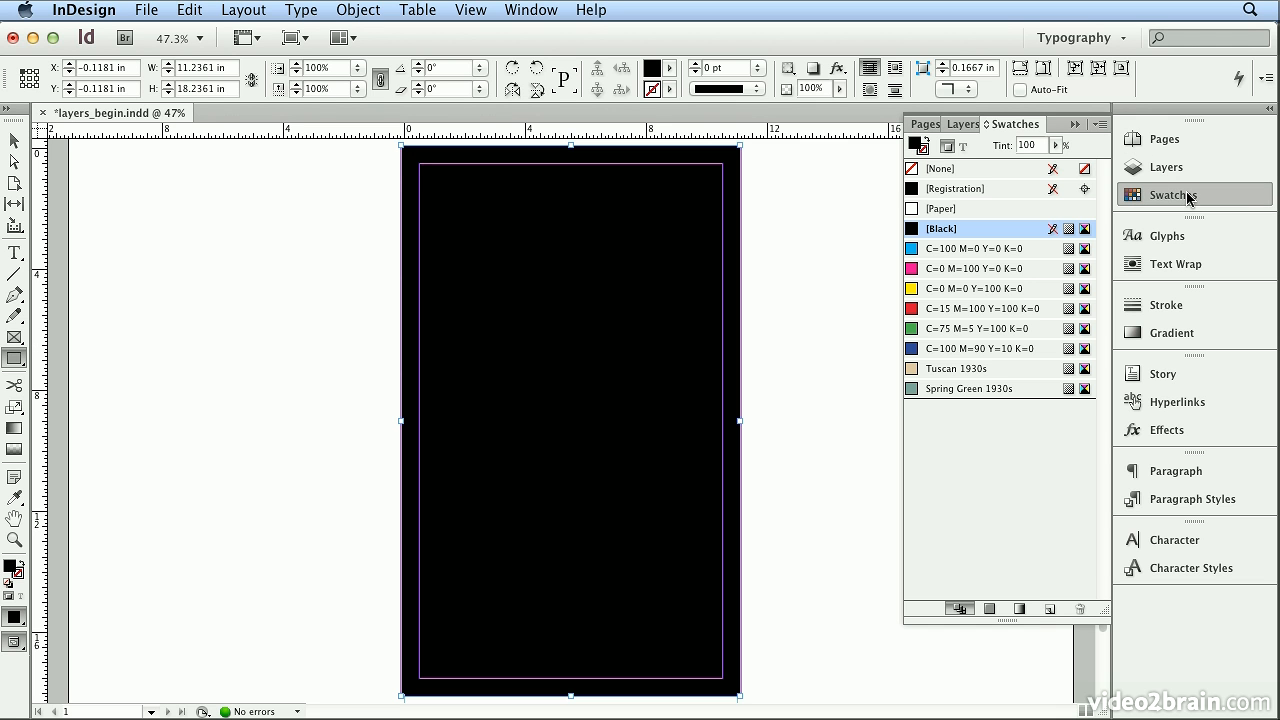
pyautogui.click(962, 368)
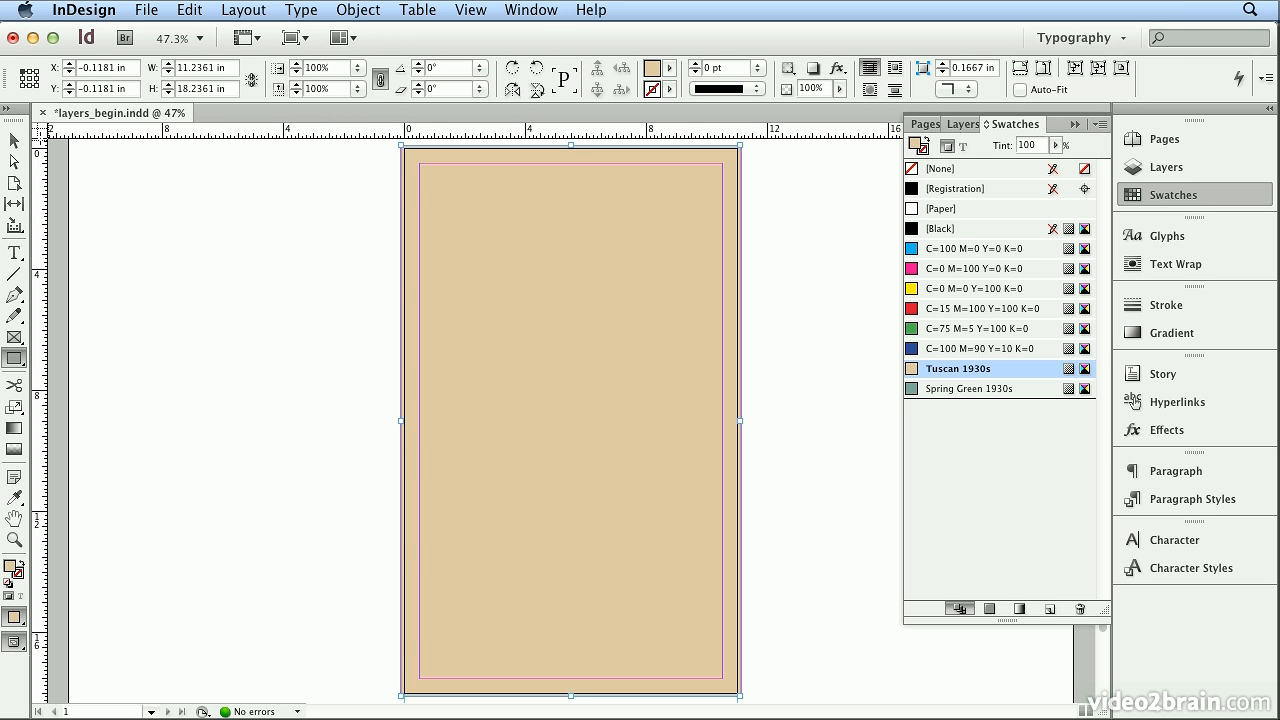
# Try turning the tan rectangle into a text frame with the Type tool, and undo the conversion
pyautogui.click(14, 253)
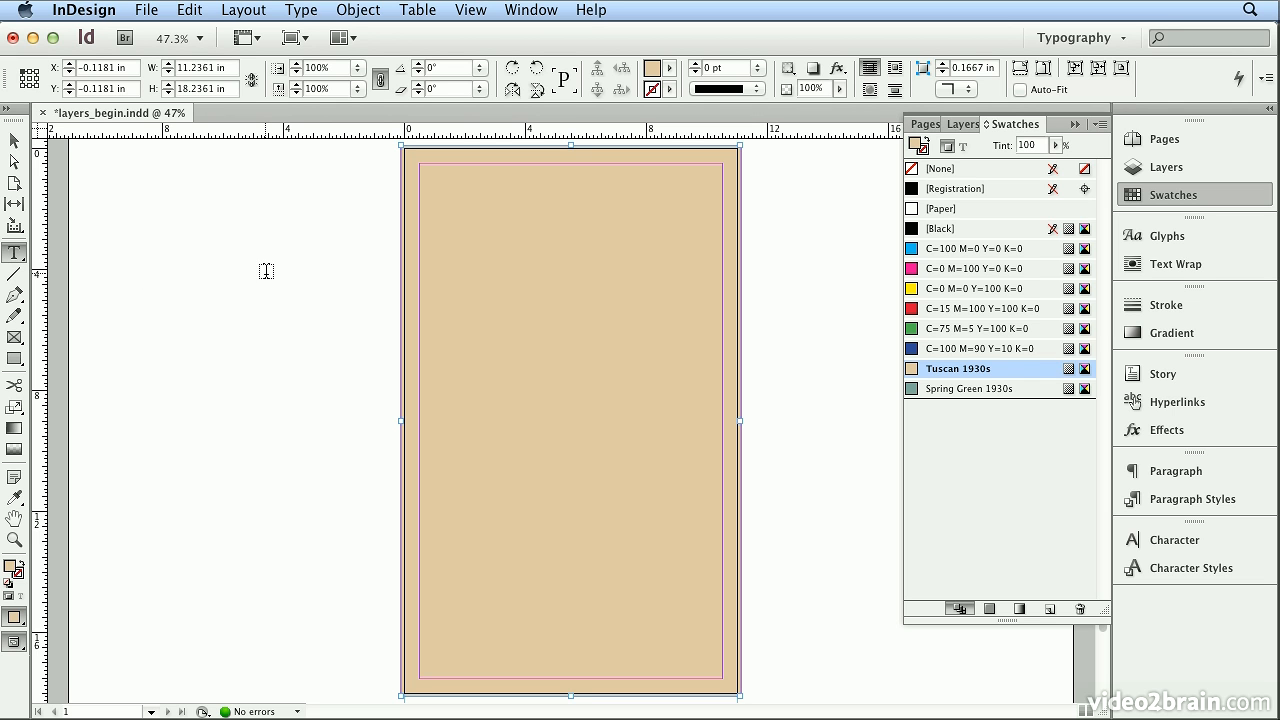
pyautogui.click(462, 279)
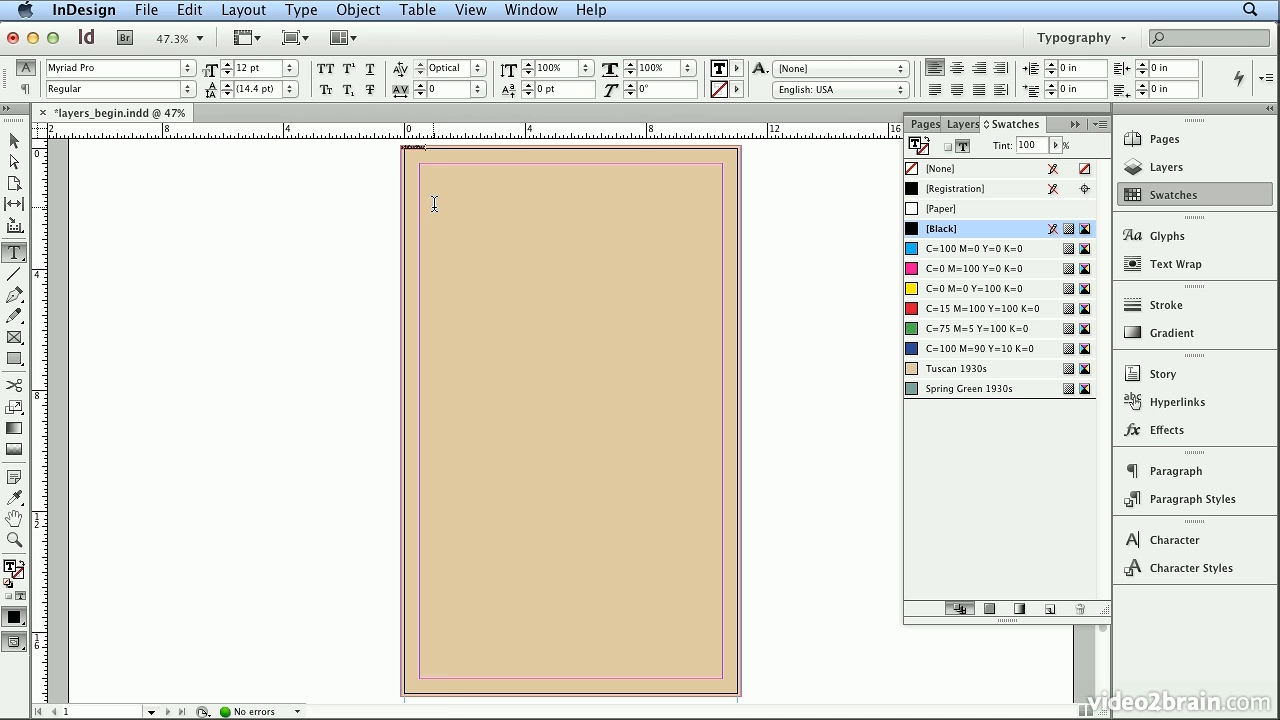
pyautogui.click(189, 10)
pyautogui.click(189, 10)
pyautogui.click(189, 12)
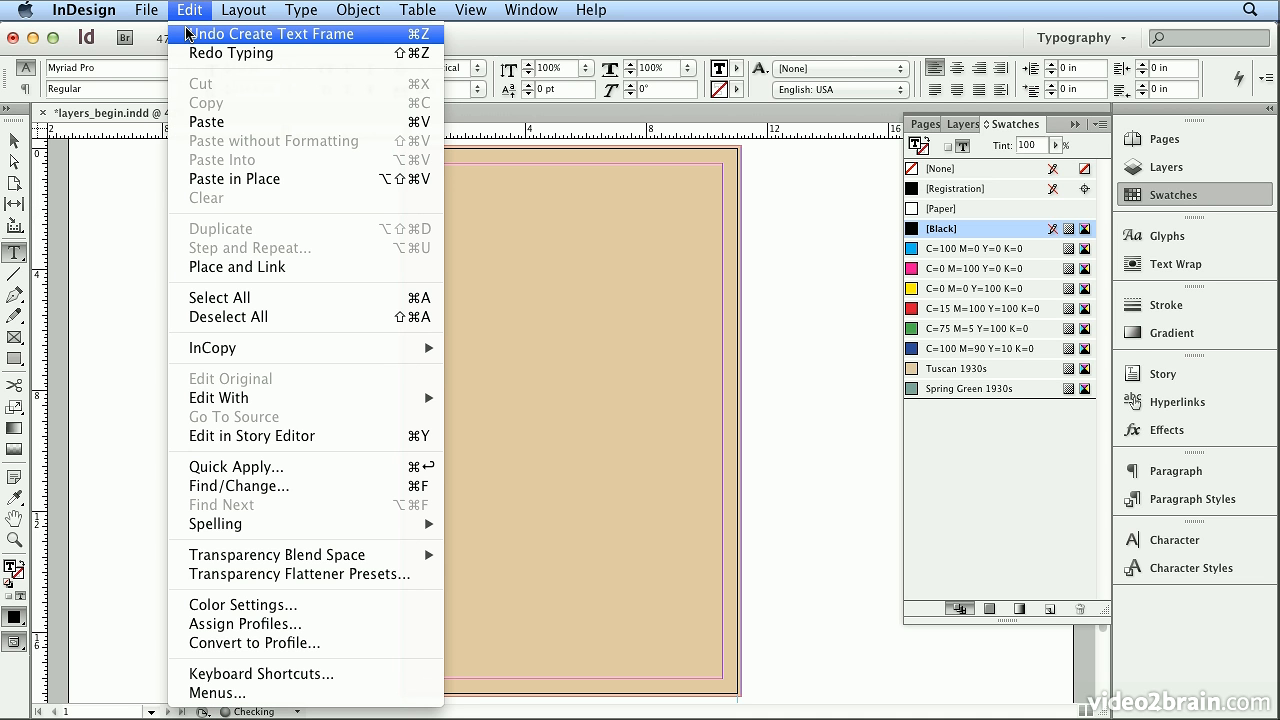
pyautogui.click(186, 34)
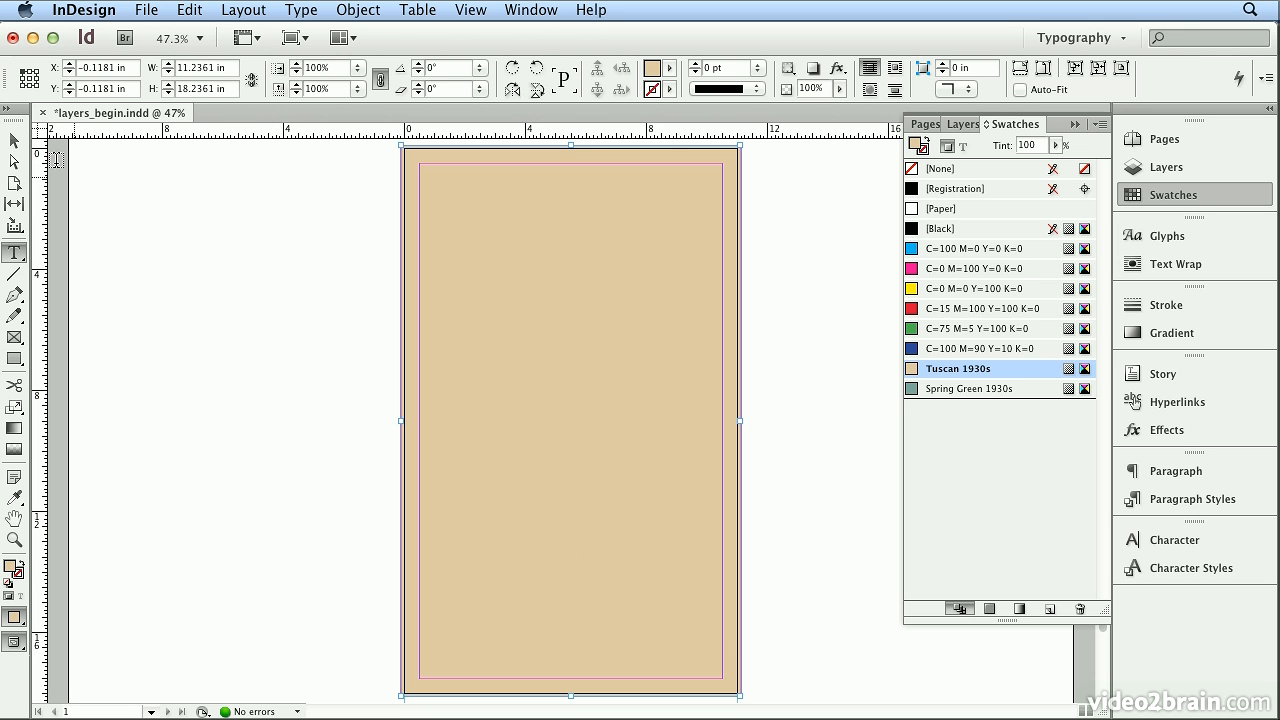
# Try placing bernhard.ai inside the selected tan rectangle, and undo the placement
pyautogui.click(14, 140)
pyautogui.click(123, 172)
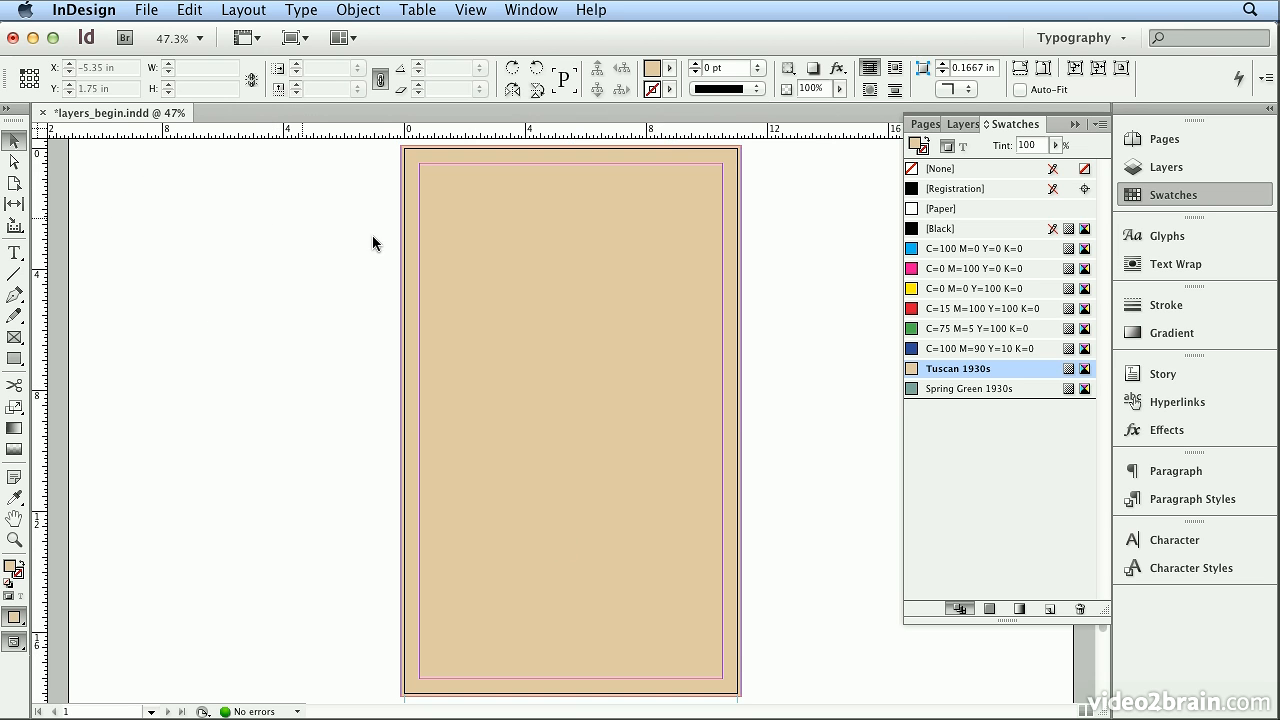
pyautogui.click(473, 262)
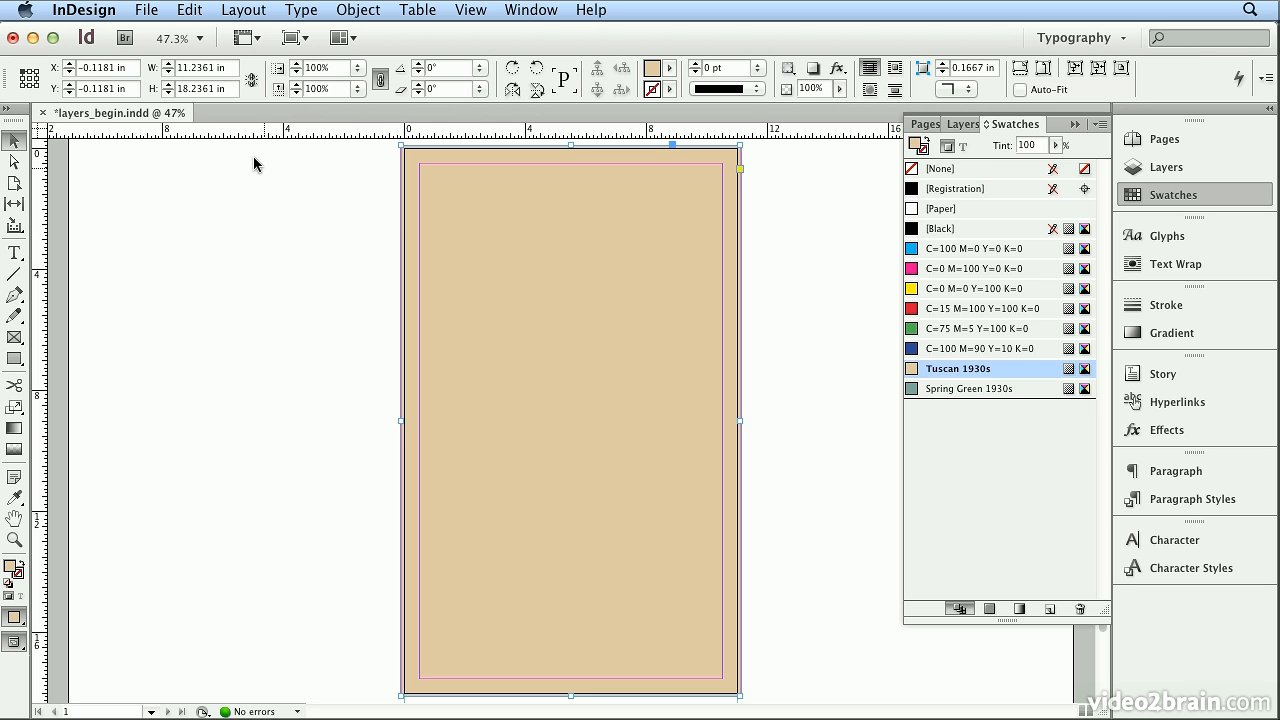
pyautogui.click(147, 10)
pyautogui.click(176, 255)
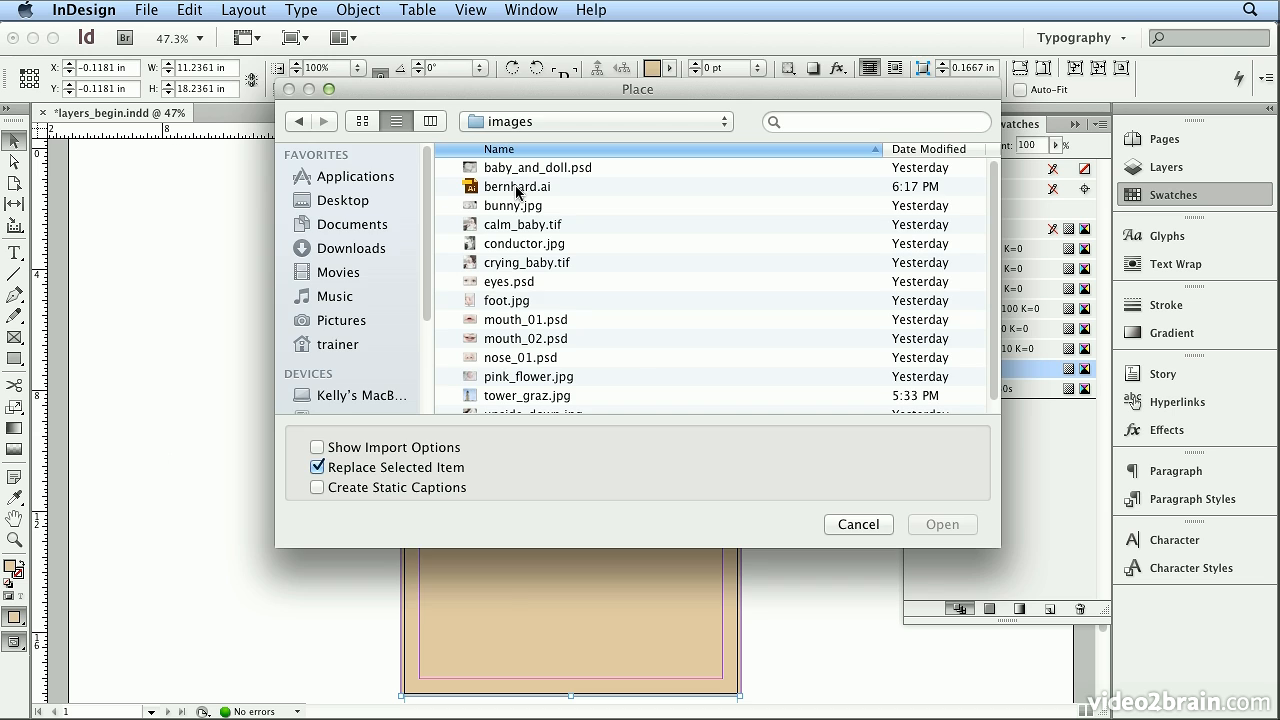
pyautogui.doubleClick(517, 188)
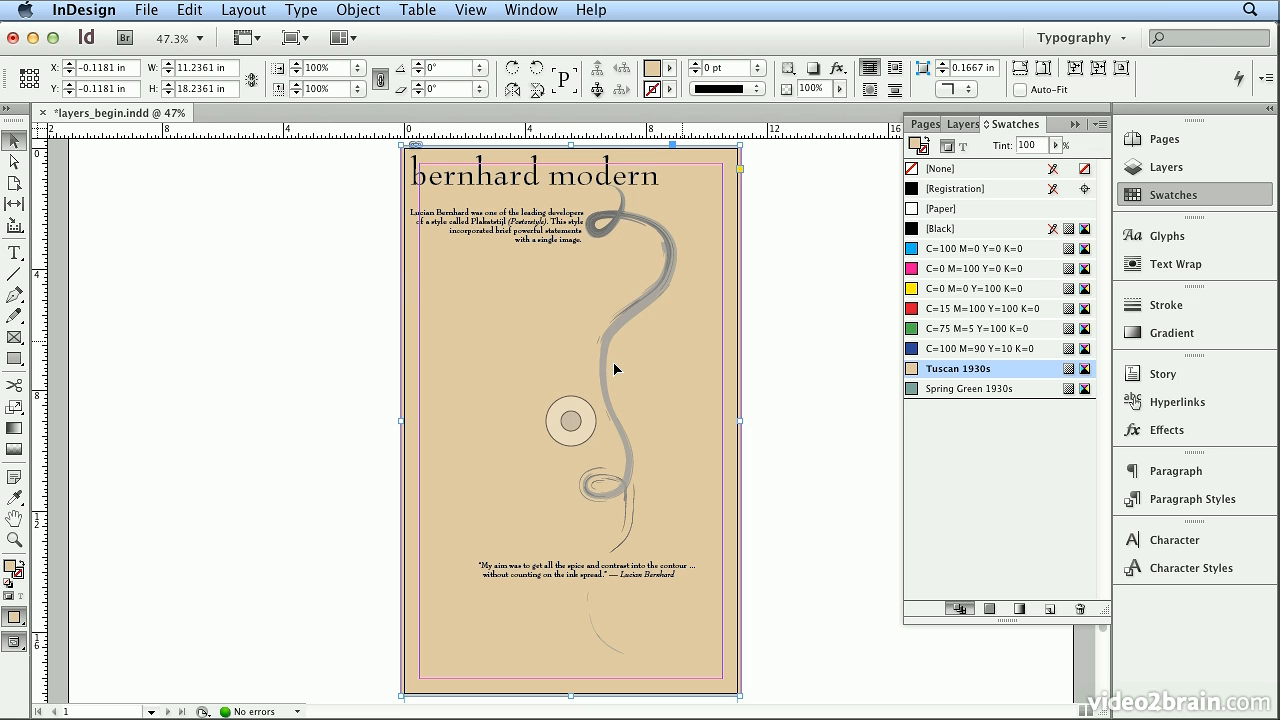
pyautogui.click(182, 10)
pyautogui.click(183, 31)
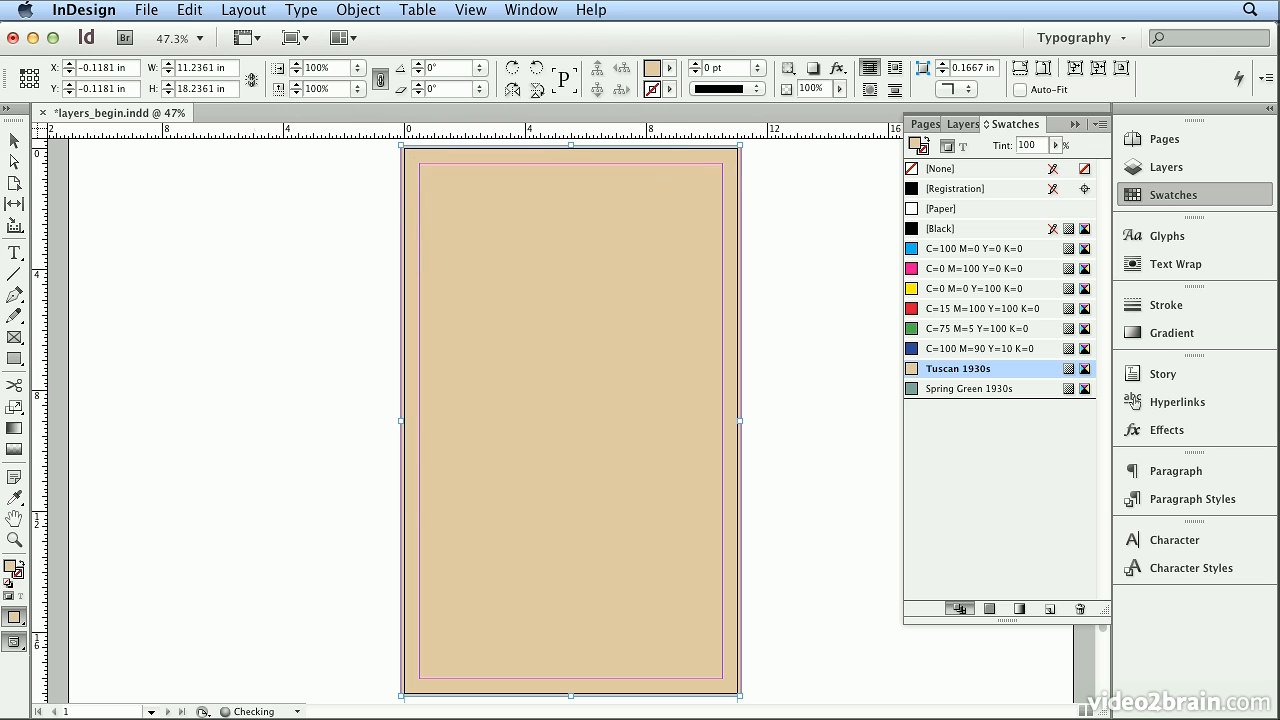
# Resize the tan rectangle to the bleed edges on all sides, making it 11.25 in wide and 18.25 in high
pyautogui.click(13, 143)
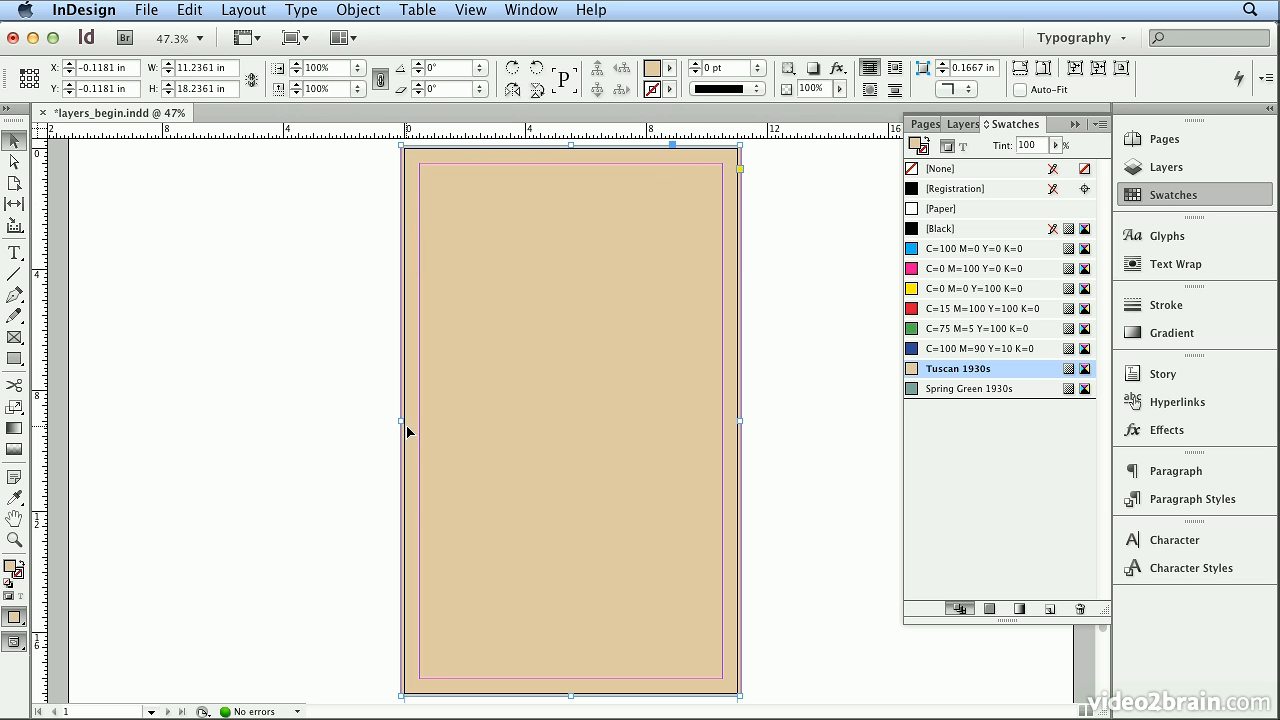
pyautogui.moveTo(401, 420); pyautogui.dragTo(399, 424)
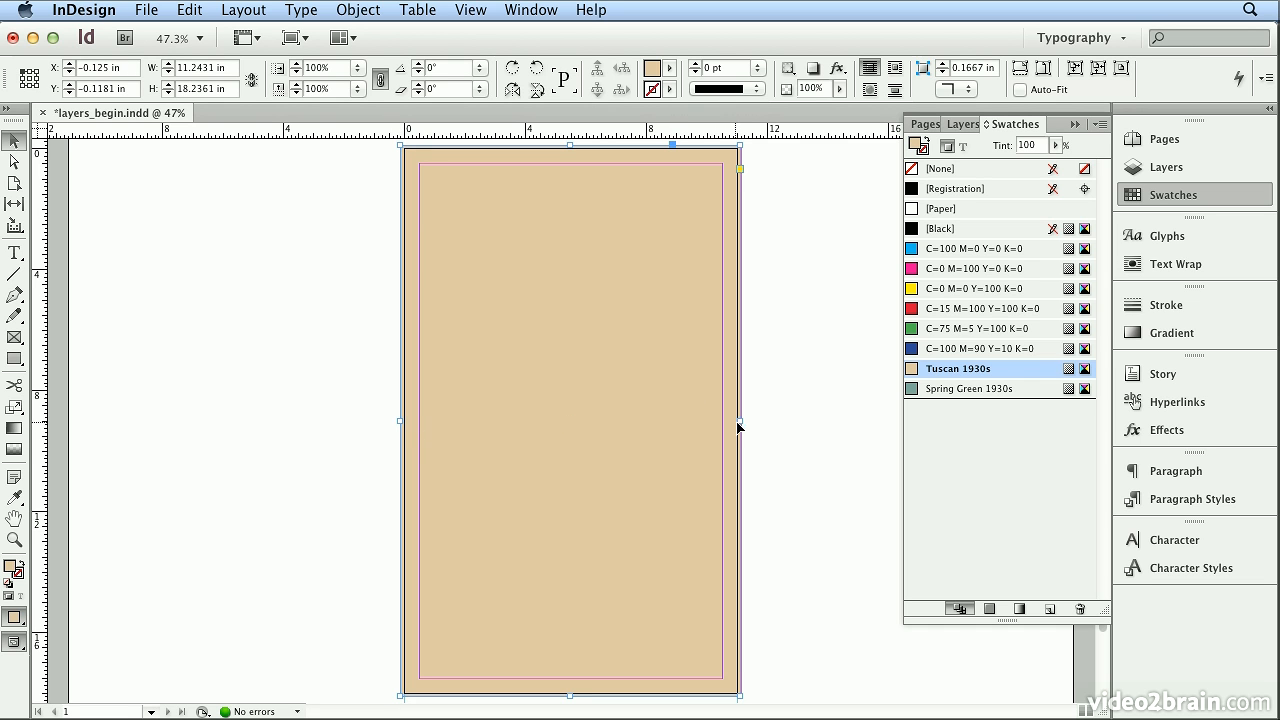
pyautogui.moveTo(739, 424); pyautogui.dragTo(737, 424)
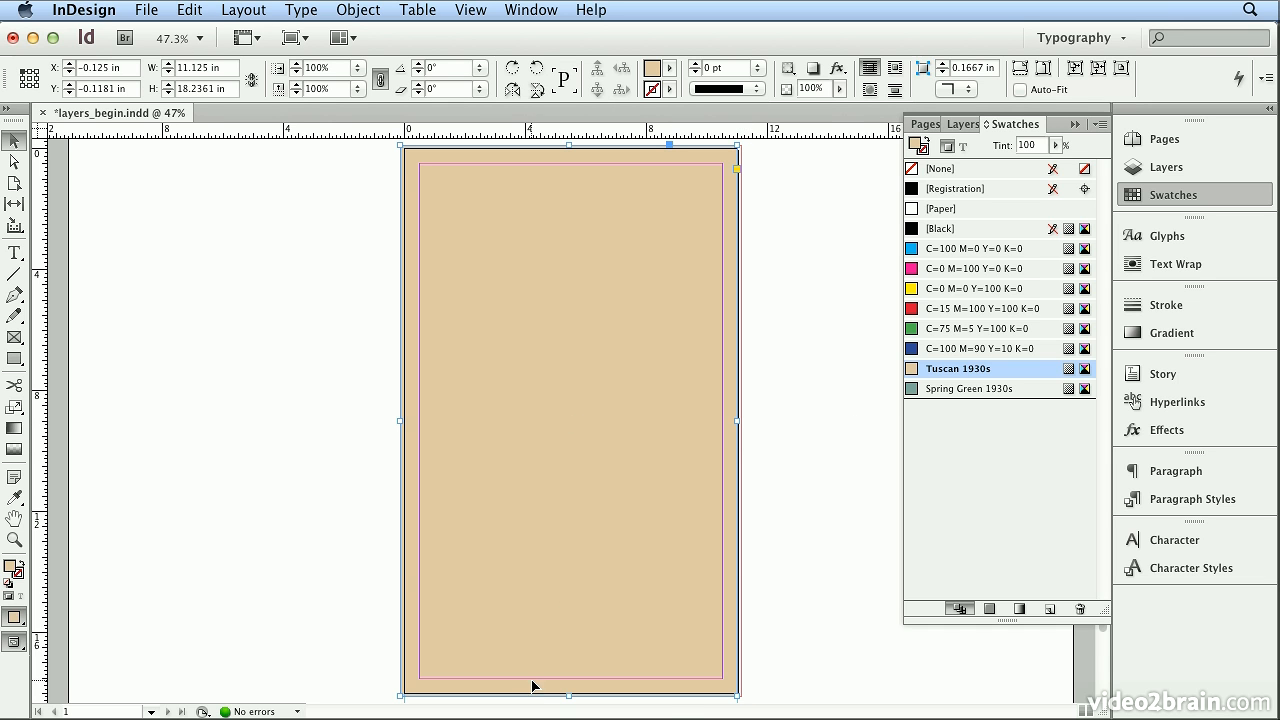
pyautogui.moveTo(566, 697)
pyautogui.mouseDown()
pyautogui.moveTo(578, 698)
pyautogui.moveTo(572, 678)
pyautogui.mouseUp()
pyautogui.scroll(3, 573, 575)
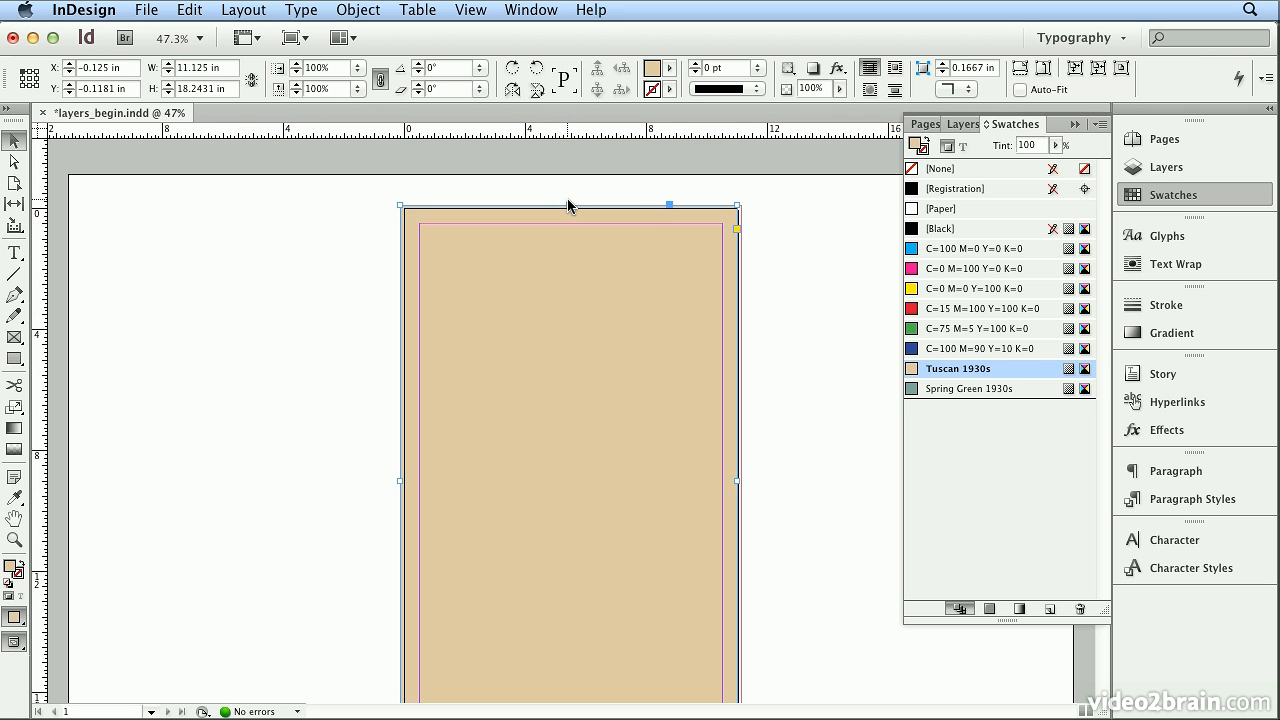
pyautogui.moveTo(569, 204); pyautogui.dragTo(570, 204)
pyautogui.moveTo(737, 480); pyautogui.dragTo(743, 480)
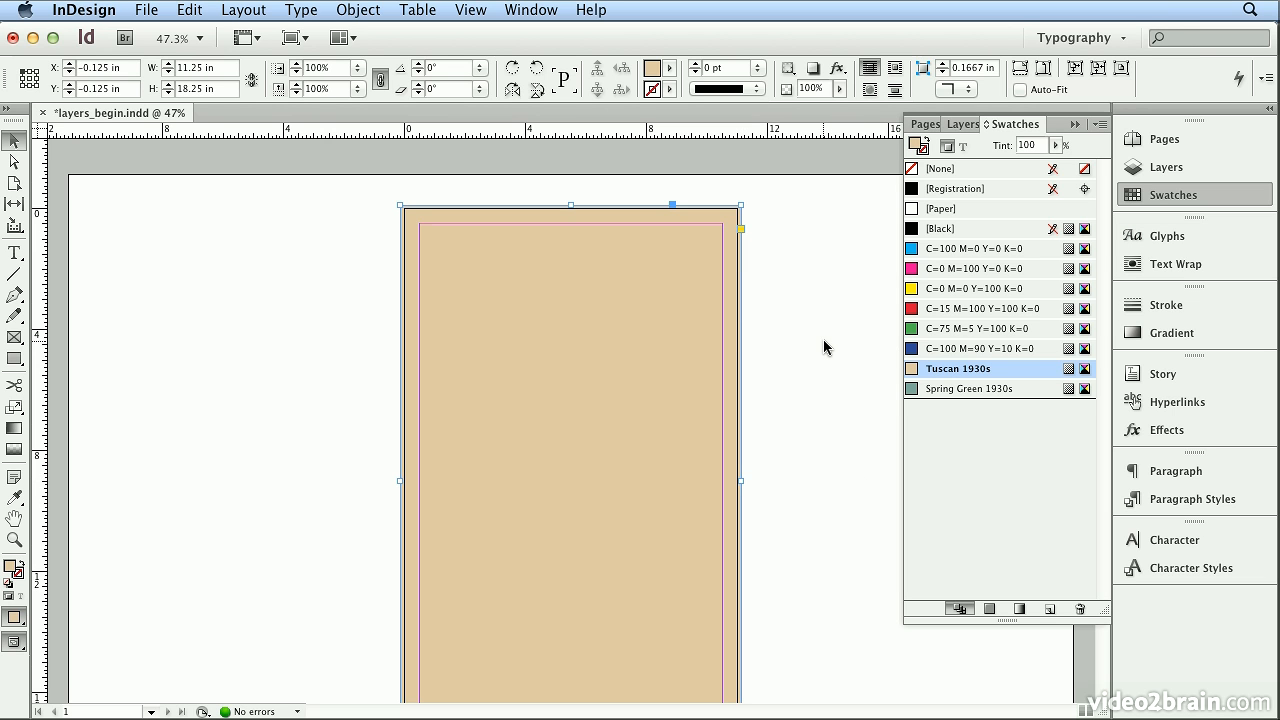
# Hide the swatch list and draw a rectangle about 11.25 by 1.625 in across the page's bottom, reaching the bleed edges
pyautogui.scroll(-5, 824, 341)
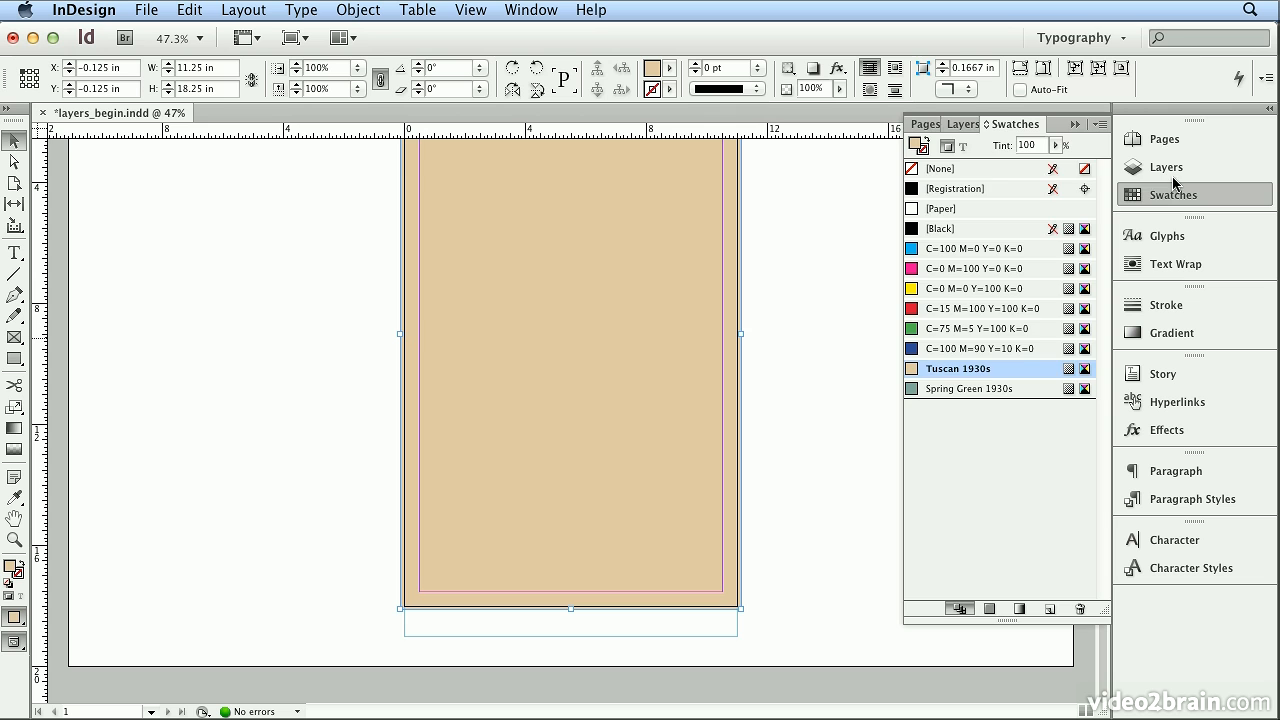
pyautogui.click(1132, 194)
pyautogui.moveTo(1107, 443); pyautogui.dragTo(1113, 373)
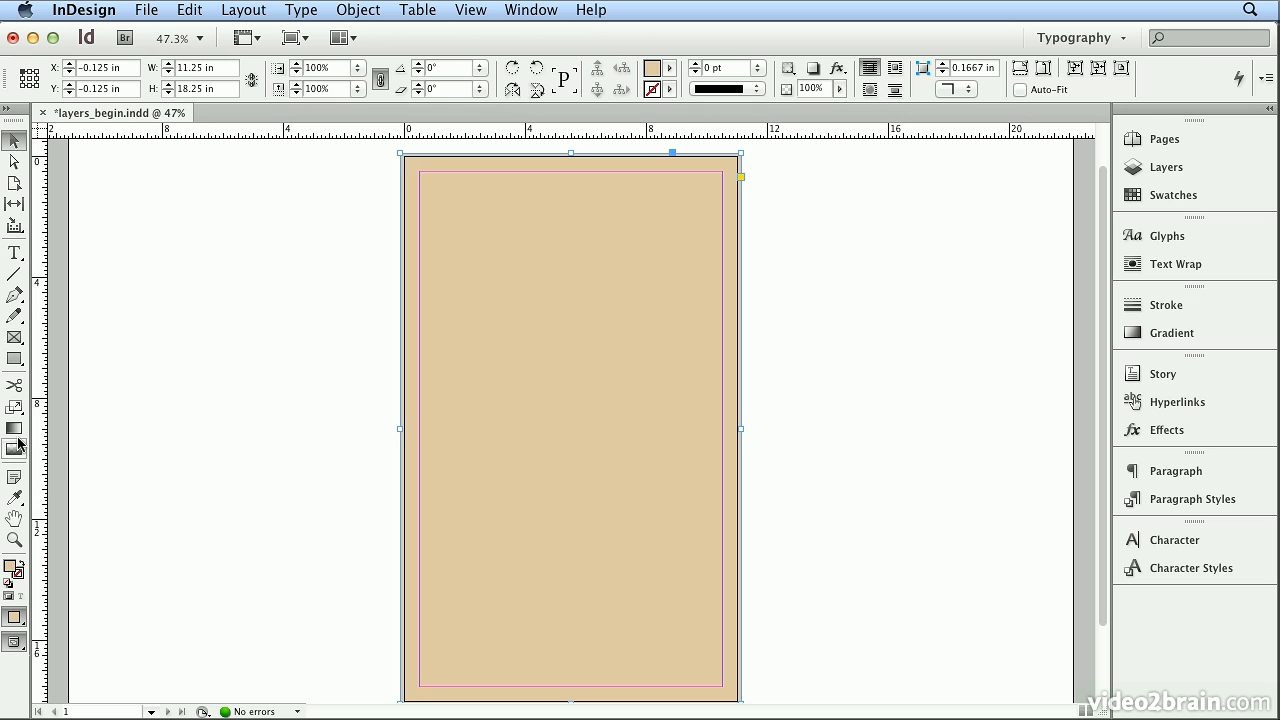
pyautogui.click(14, 358)
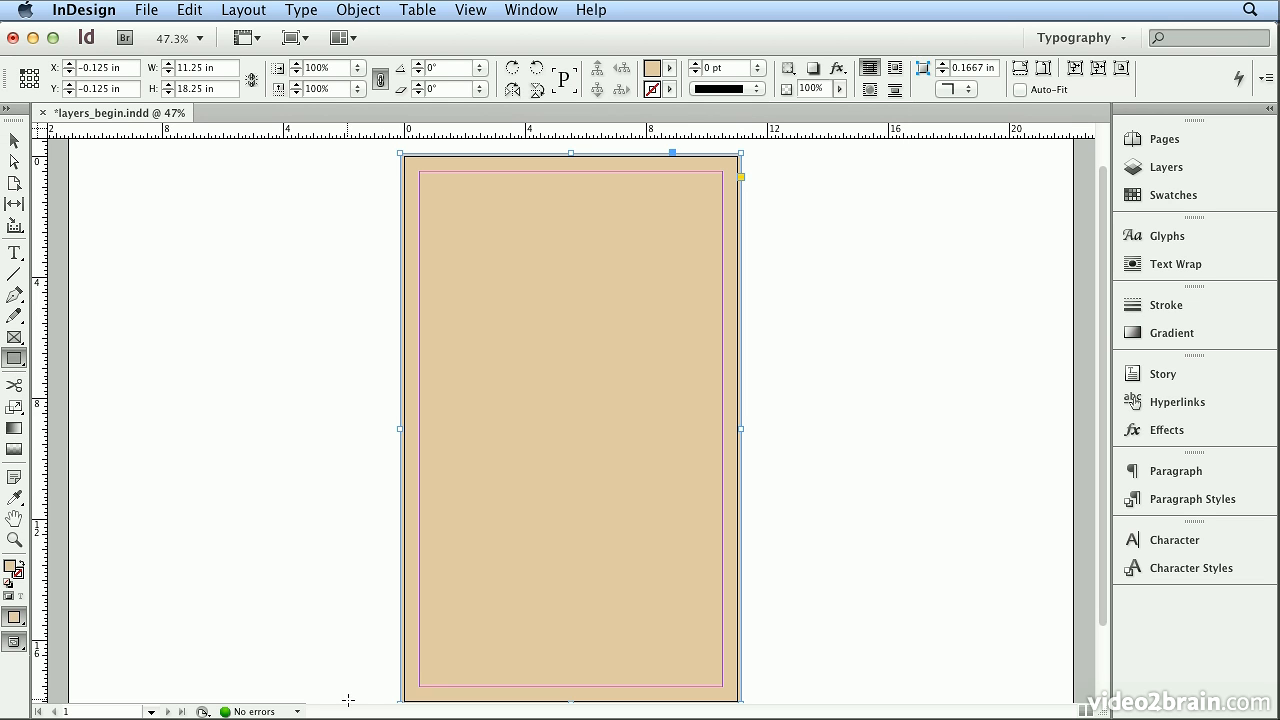
pyautogui.moveTo(397, 666); pyautogui.dragTo(744, 659)
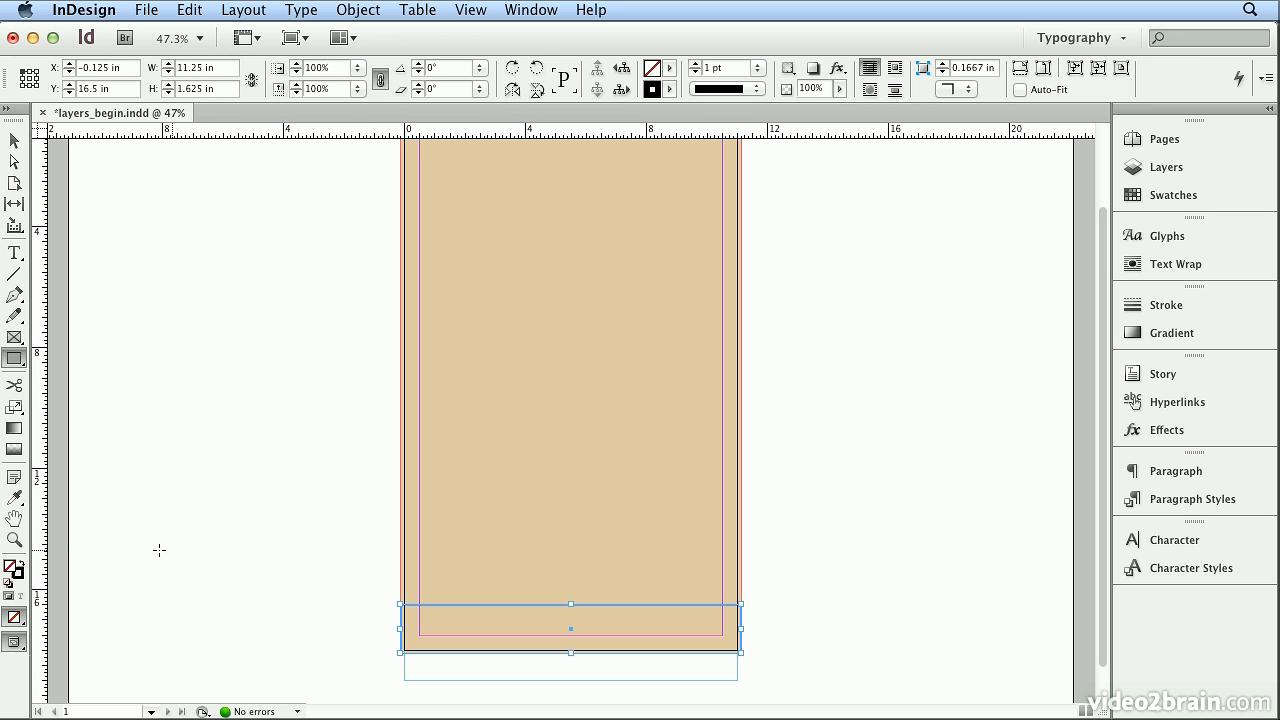
# Swap the bottom rectangle's fill and stroke, and fill it with the Spring Green 1930s swatch
pyautogui.click(22, 567)
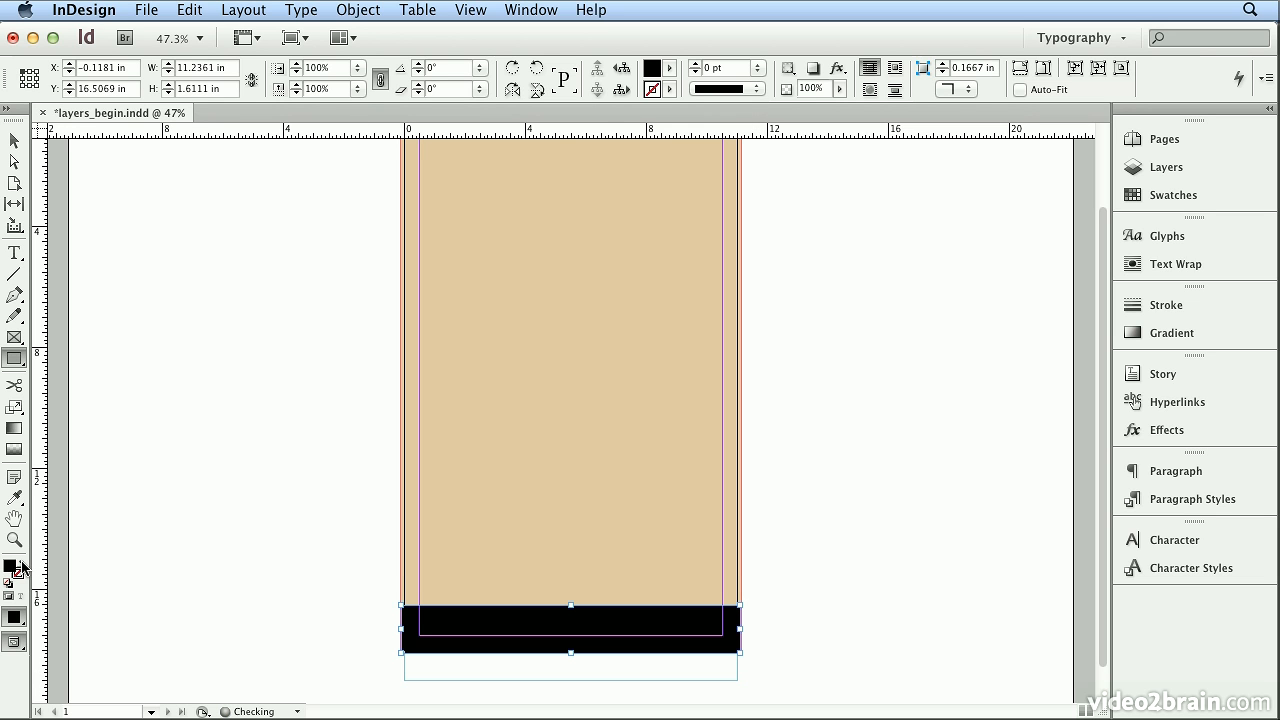
pyautogui.click(1188, 197)
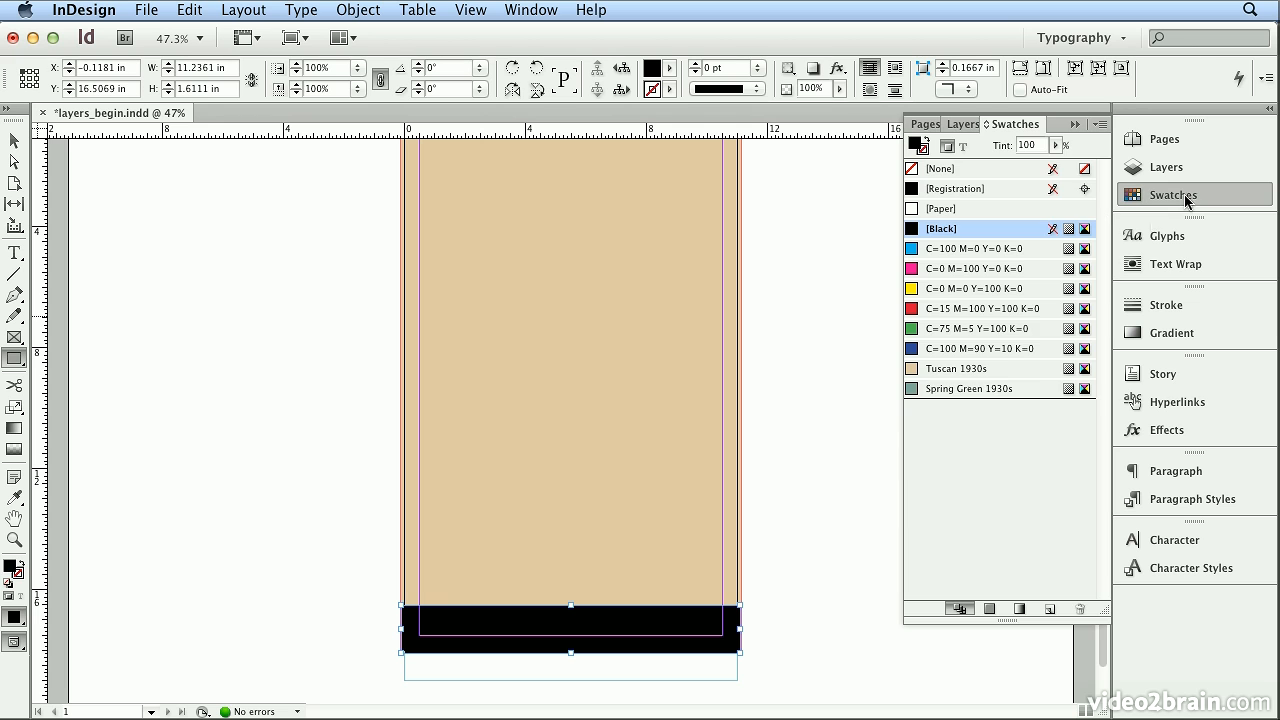
pyautogui.click(980, 389)
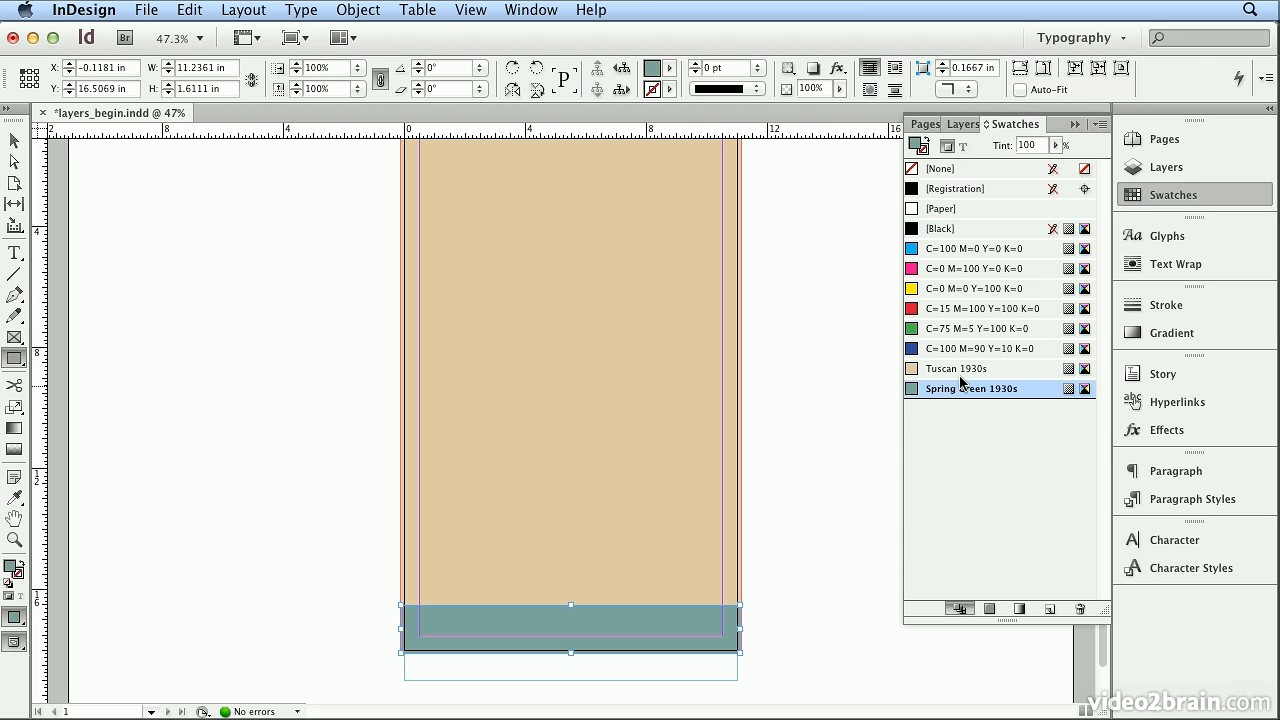
# Set the green band to X -0.125 in, Y 15.5 in, width 11.25 in and height 1.25 in, and move it down to the bottom bleed edge
pyautogui.doubleClick(100, 66)
pyautogui.write('-0.125')
pyautogui.press('Tab')
pyautogui.write('15.5')
pyautogui.press('Tab')
pyautogui.write('11.25')
pyautogui.press('Tab')
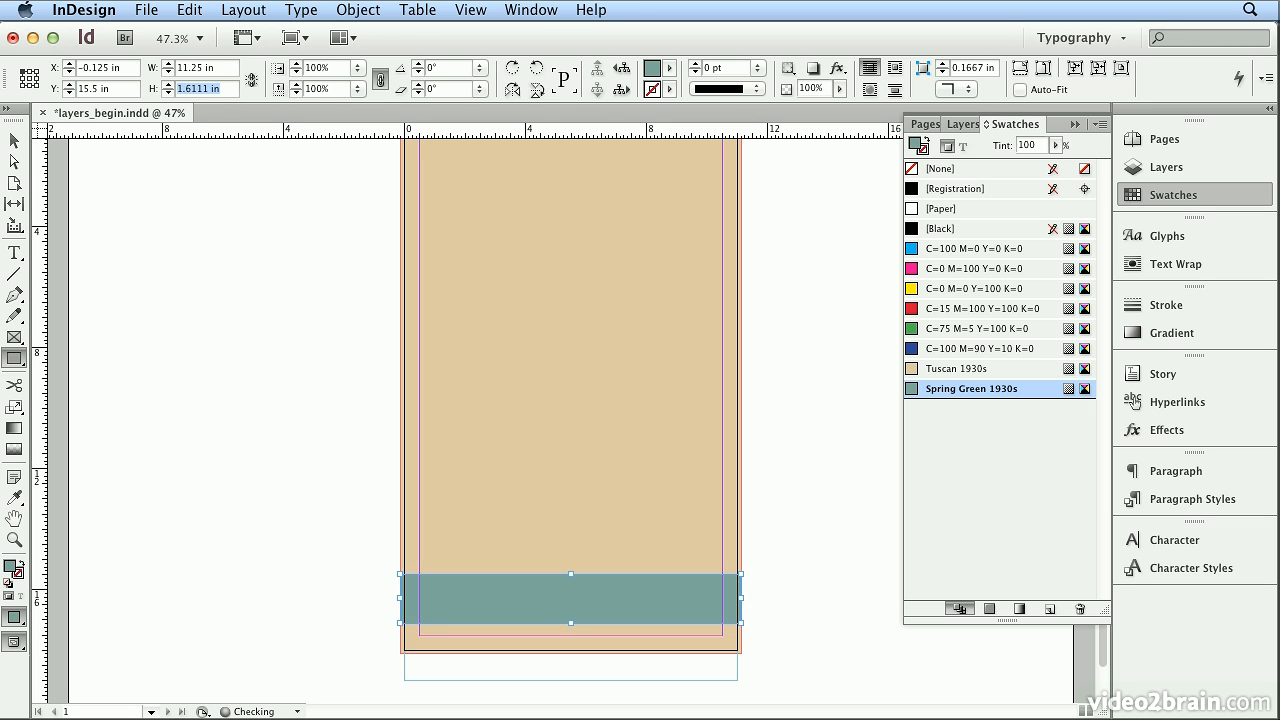
pyautogui.write('1.25')
pyautogui.press('Return')
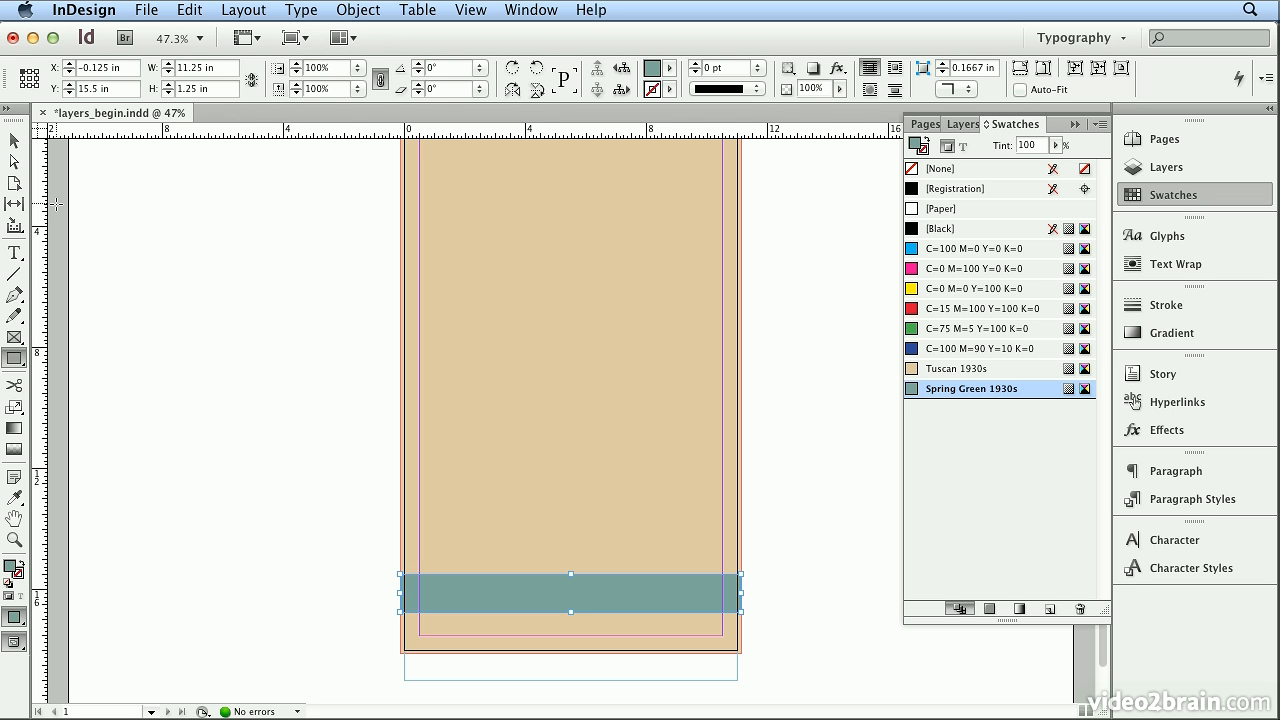
pyautogui.click(14, 140)
pyautogui.moveTo(485, 603); pyautogui.dragTo(493, 650)
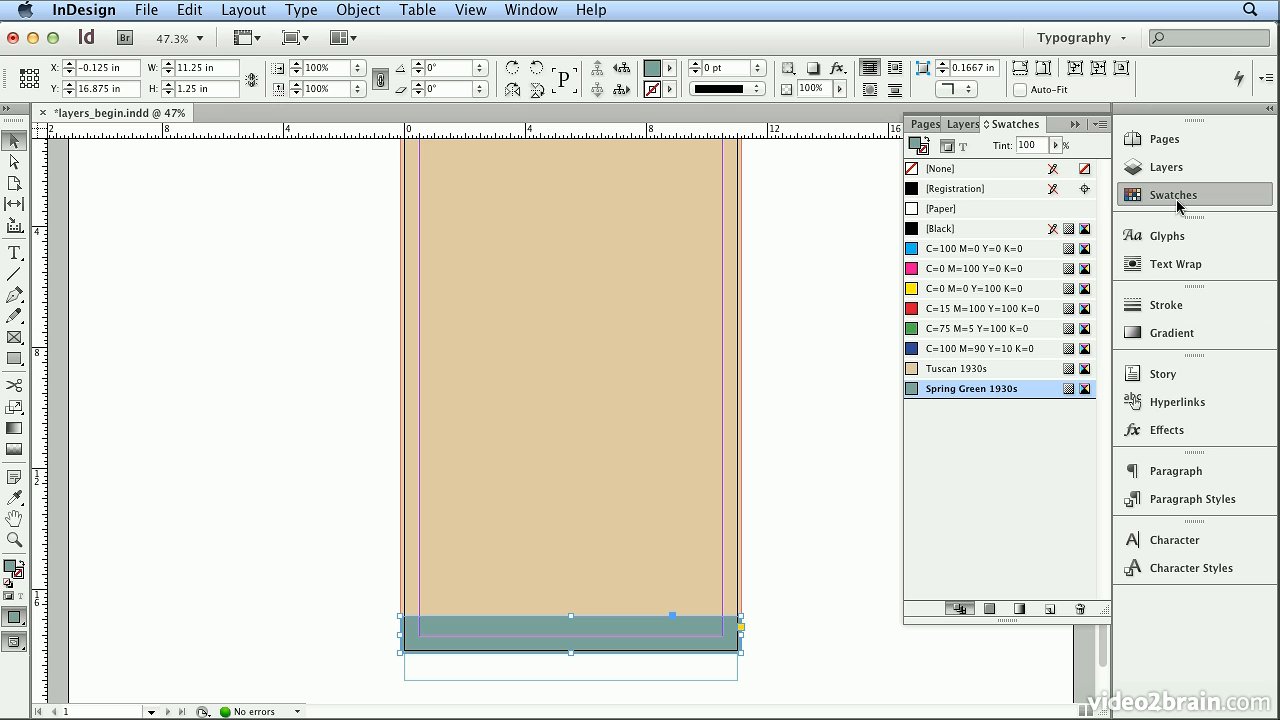
# Toggle the background layer's visibility off and on to check which objects it holds
pyautogui.click(1180, 168)
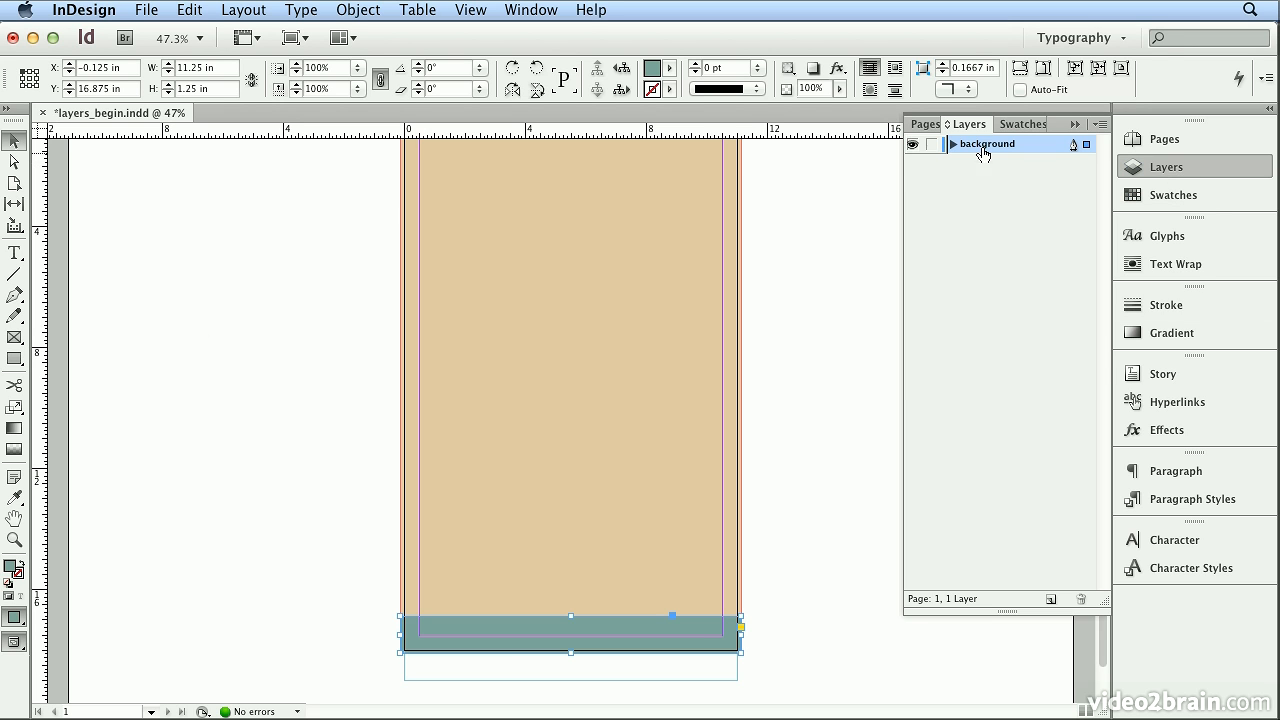
pyautogui.click(912, 144)
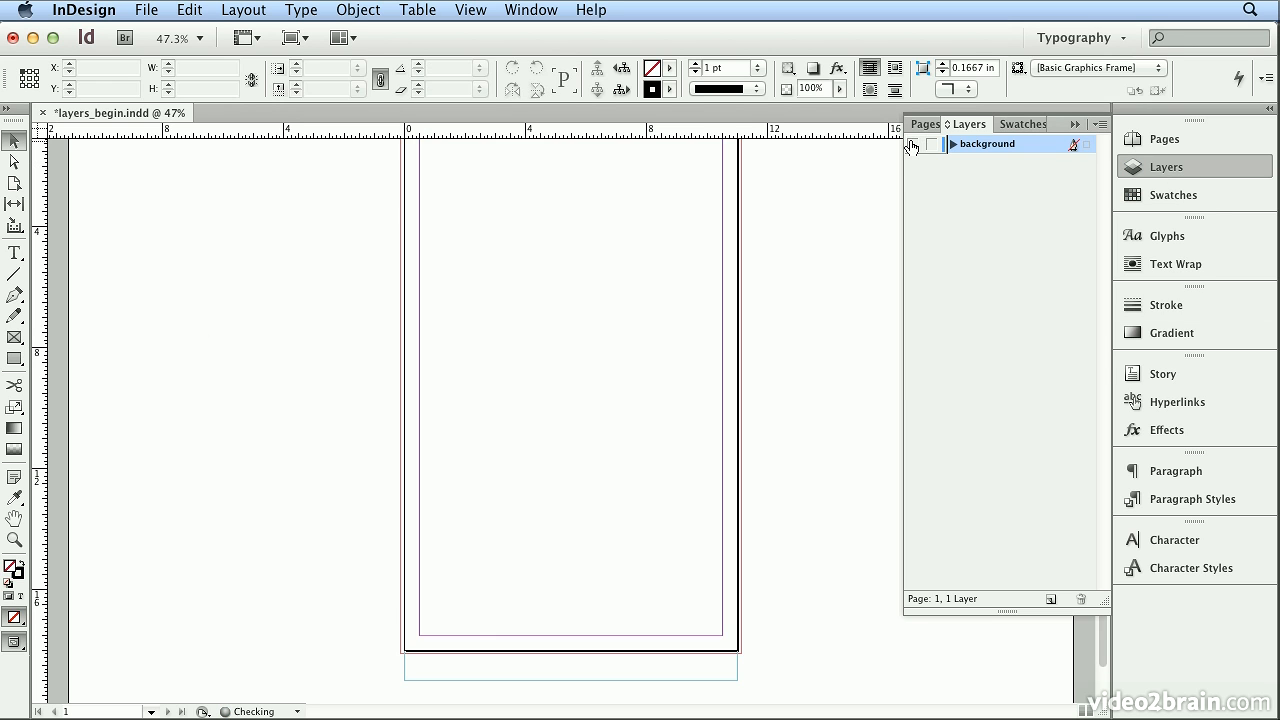
pyautogui.click(912, 144)
pyautogui.click(912, 144)
pyautogui.click(912, 144)
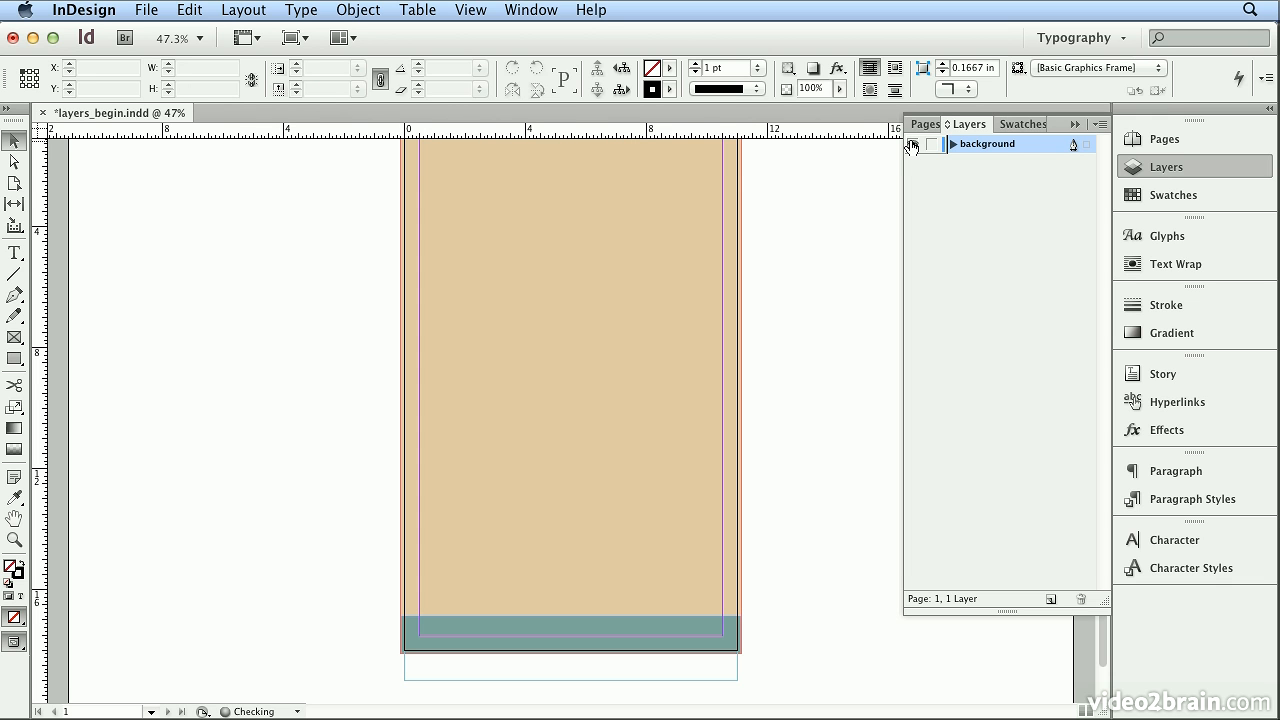
# Lock the background layer and create a new layer named bernhard
pyautogui.click(470, 10)
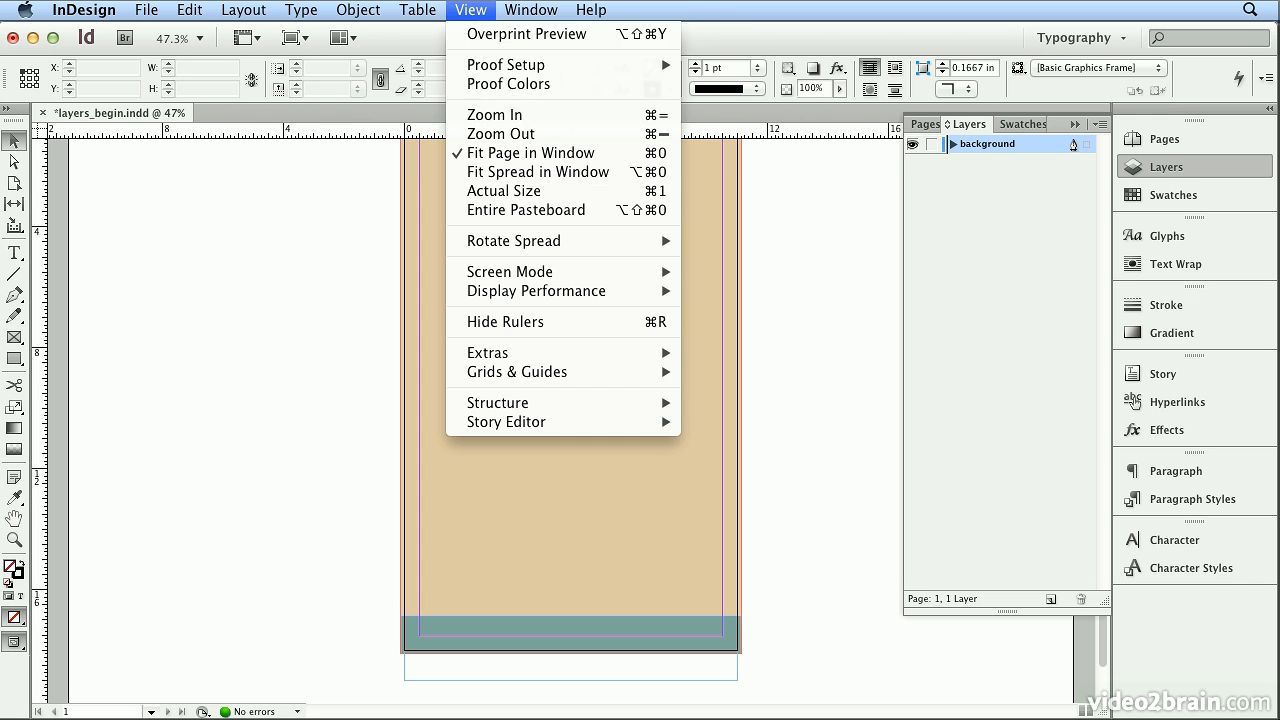
pyautogui.click(470, 158)
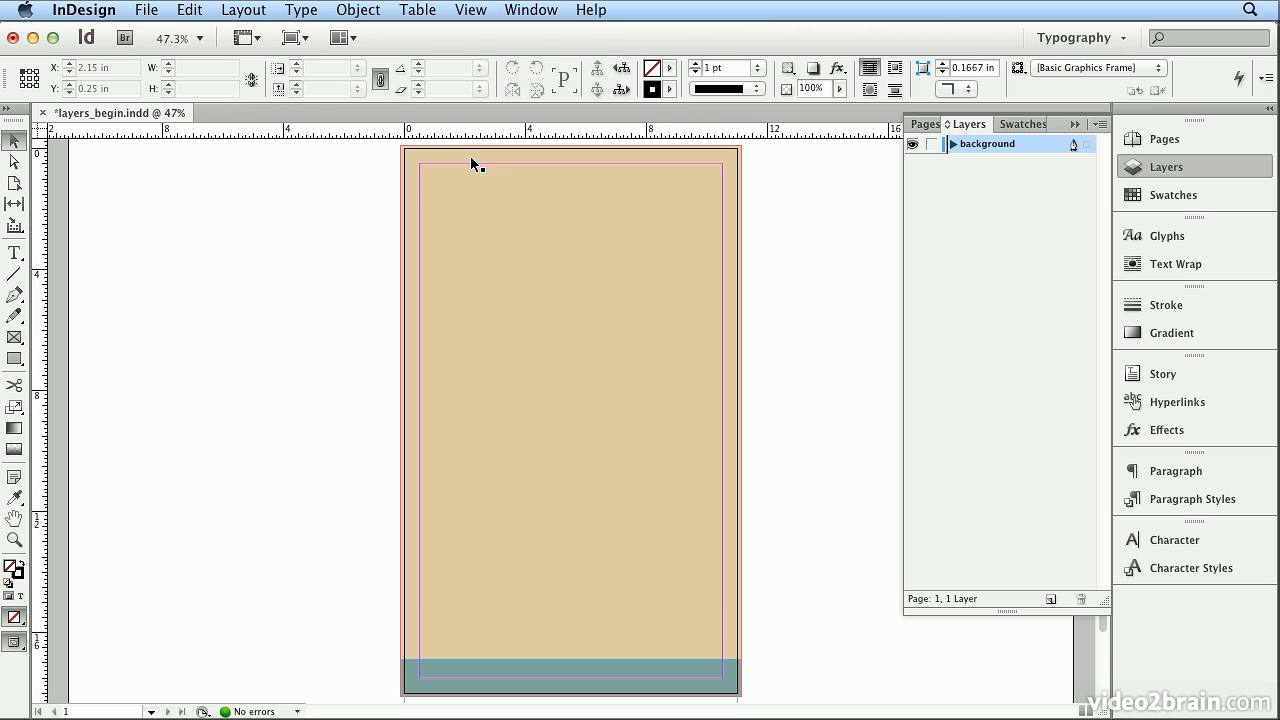
pyautogui.click(932, 146)
pyautogui.click(1101, 124)
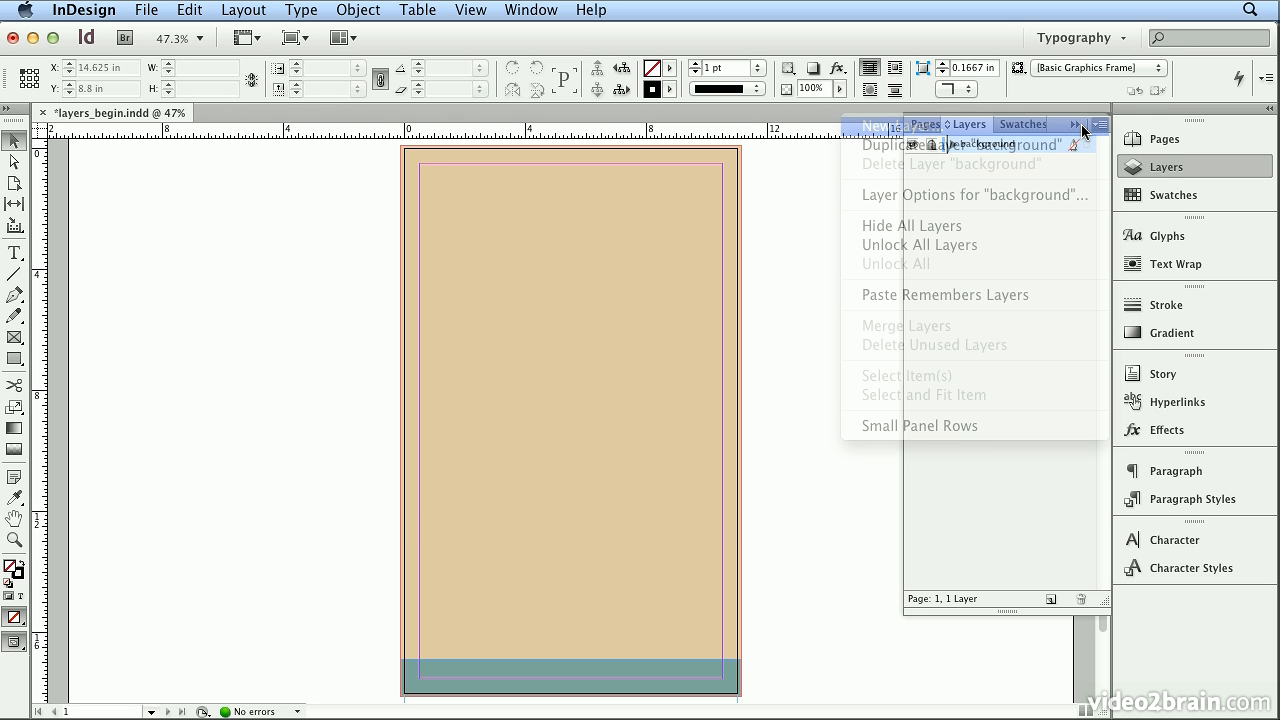
pyautogui.click(1083, 131)
pyautogui.write('ber')
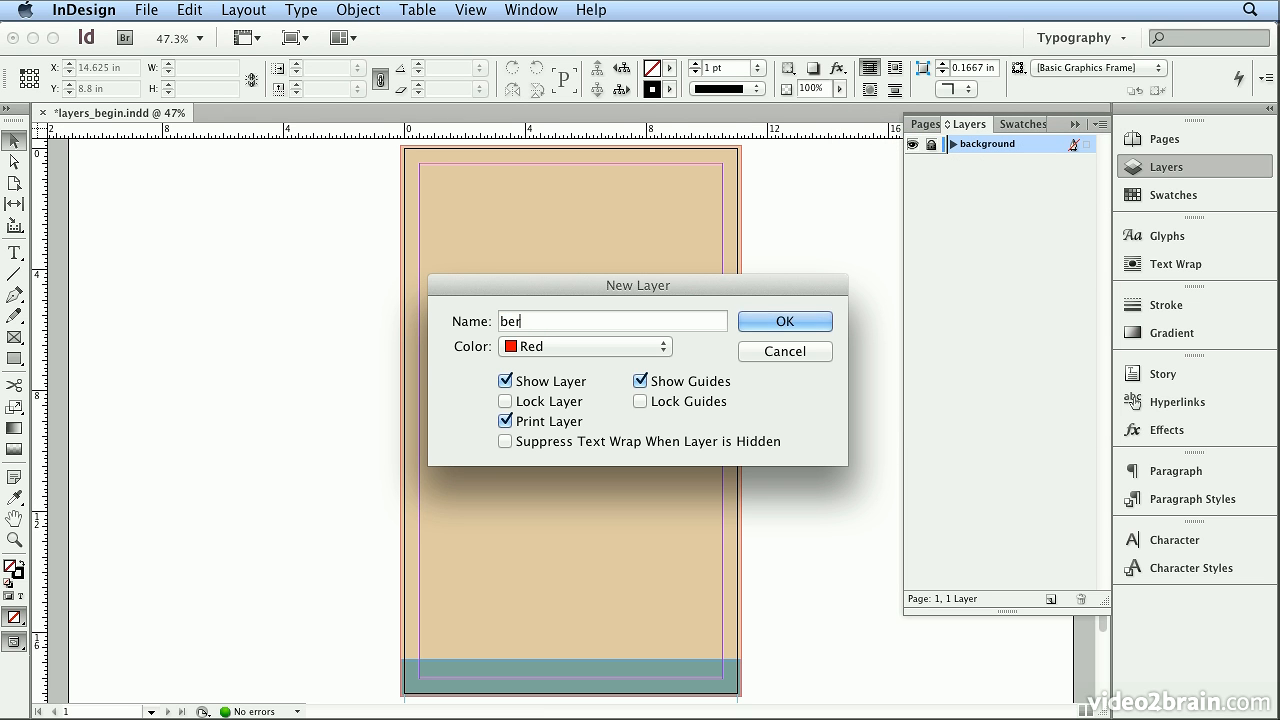
pyautogui.write('nhard')
pyautogui.press('Return')
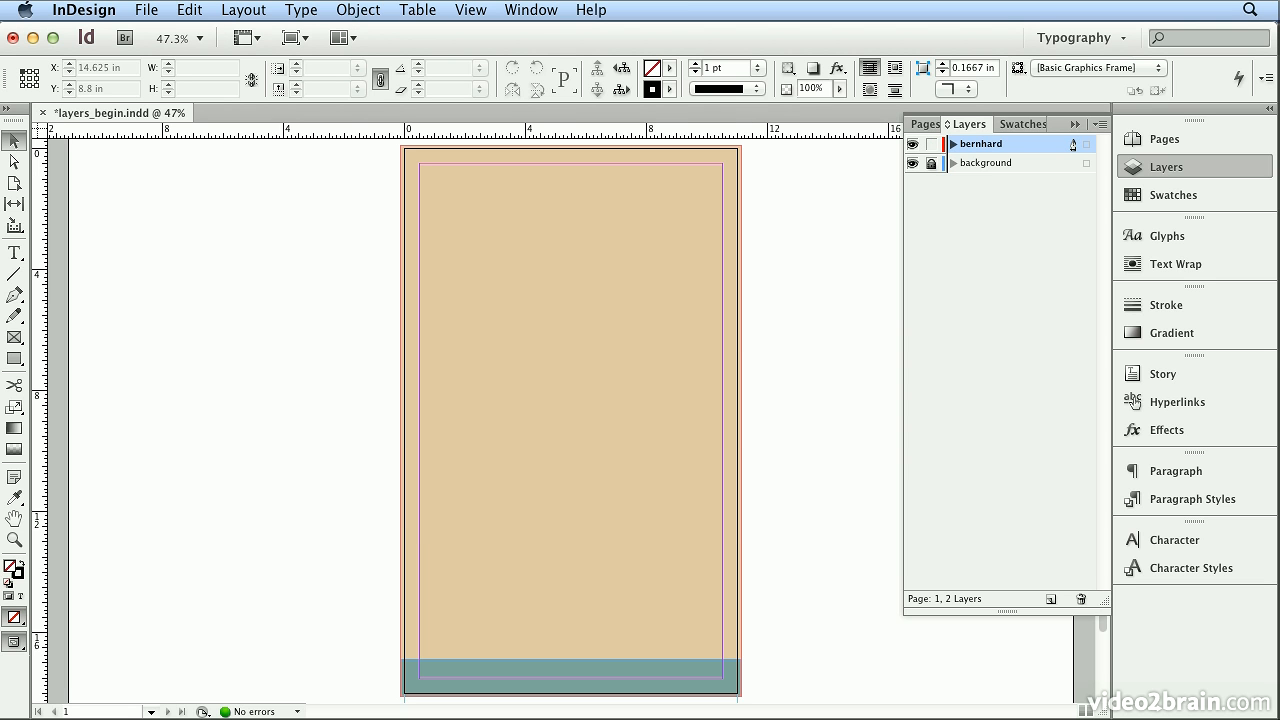
# Place bernhard.ai from the images folder at the page's upper-left margin corner, and shift it slightly left to about X 0.38 in
pyautogui.click(146, 10)
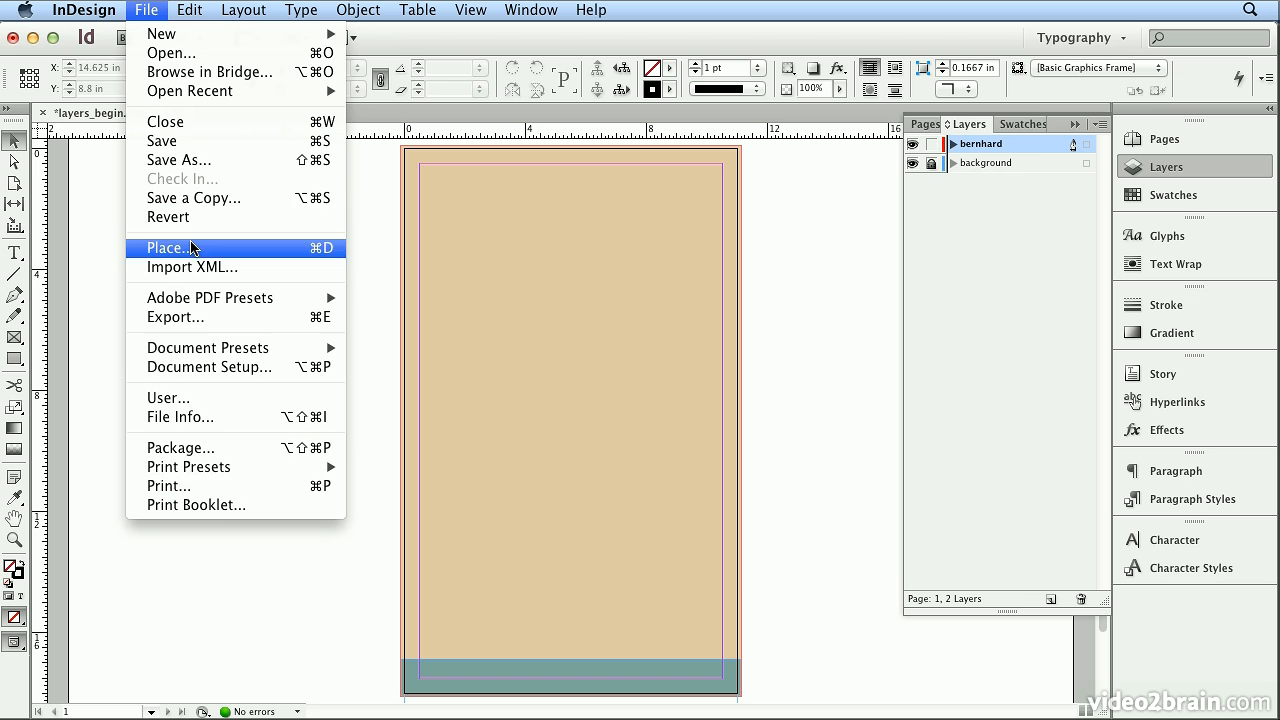
pyautogui.click(191, 245)
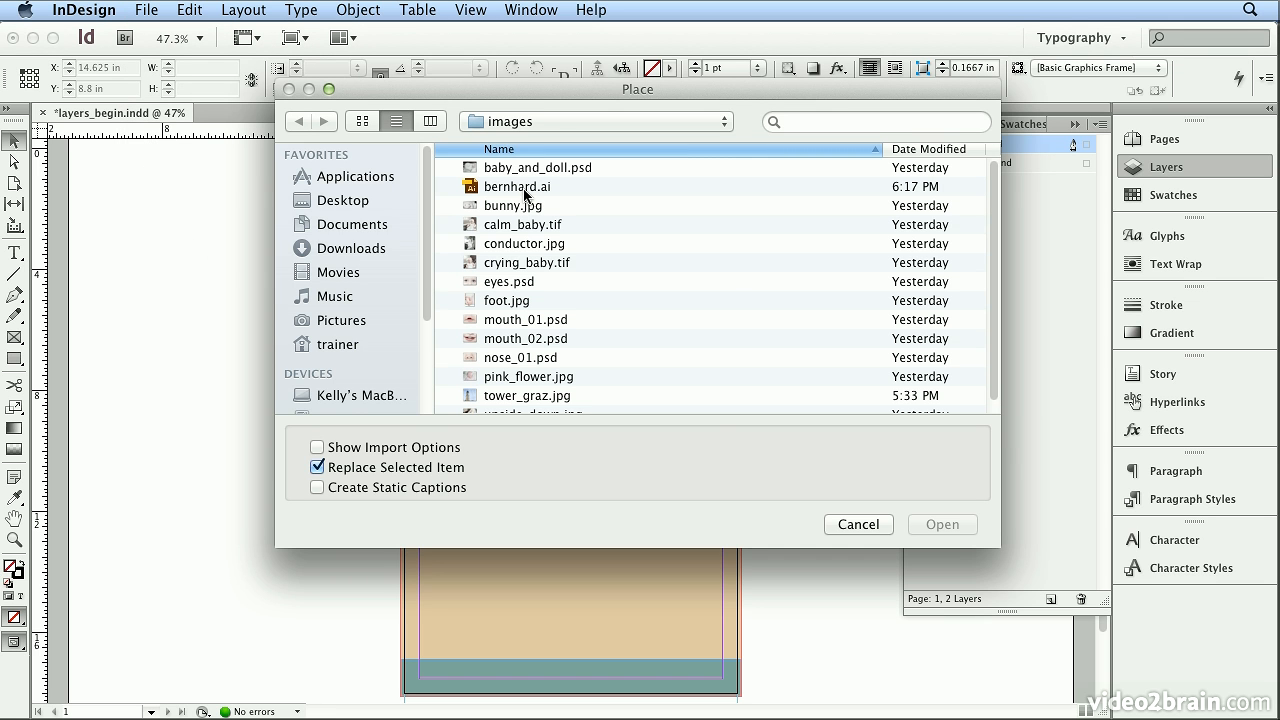
pyautogui.click(561, 121)
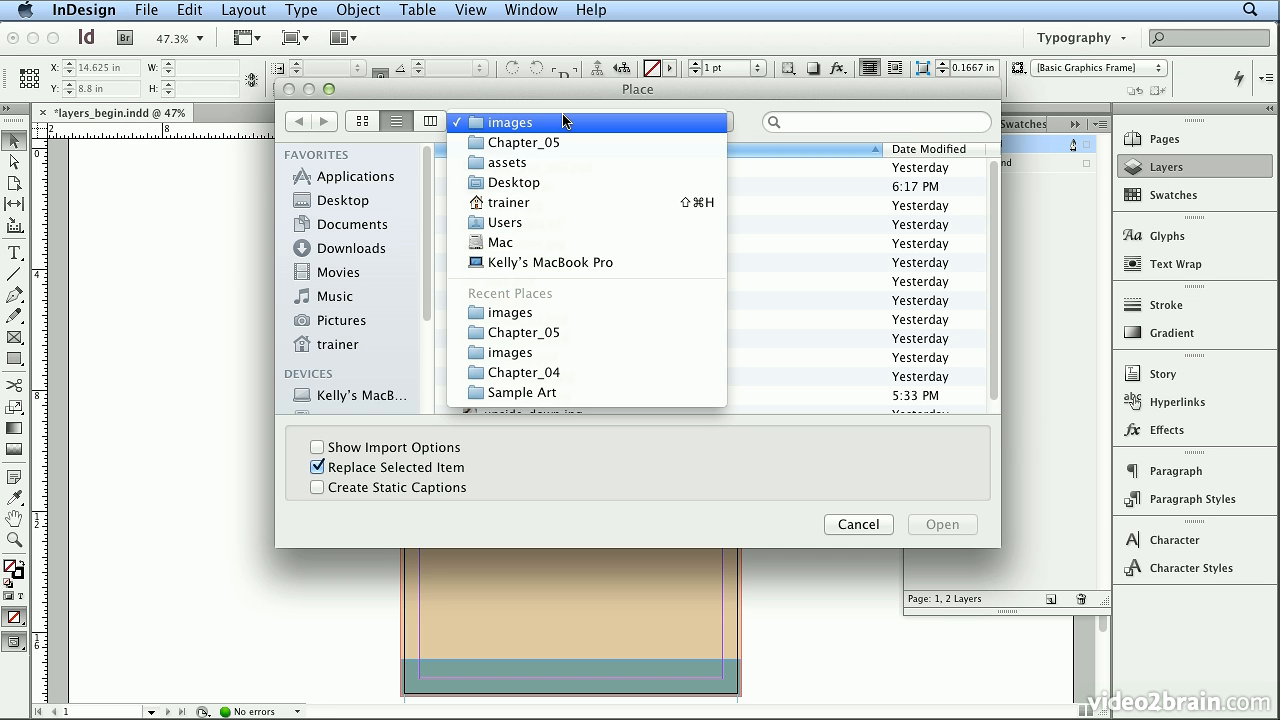
pyautogui.click(563, 121)
pyautogui.doubleClick(504, 189)
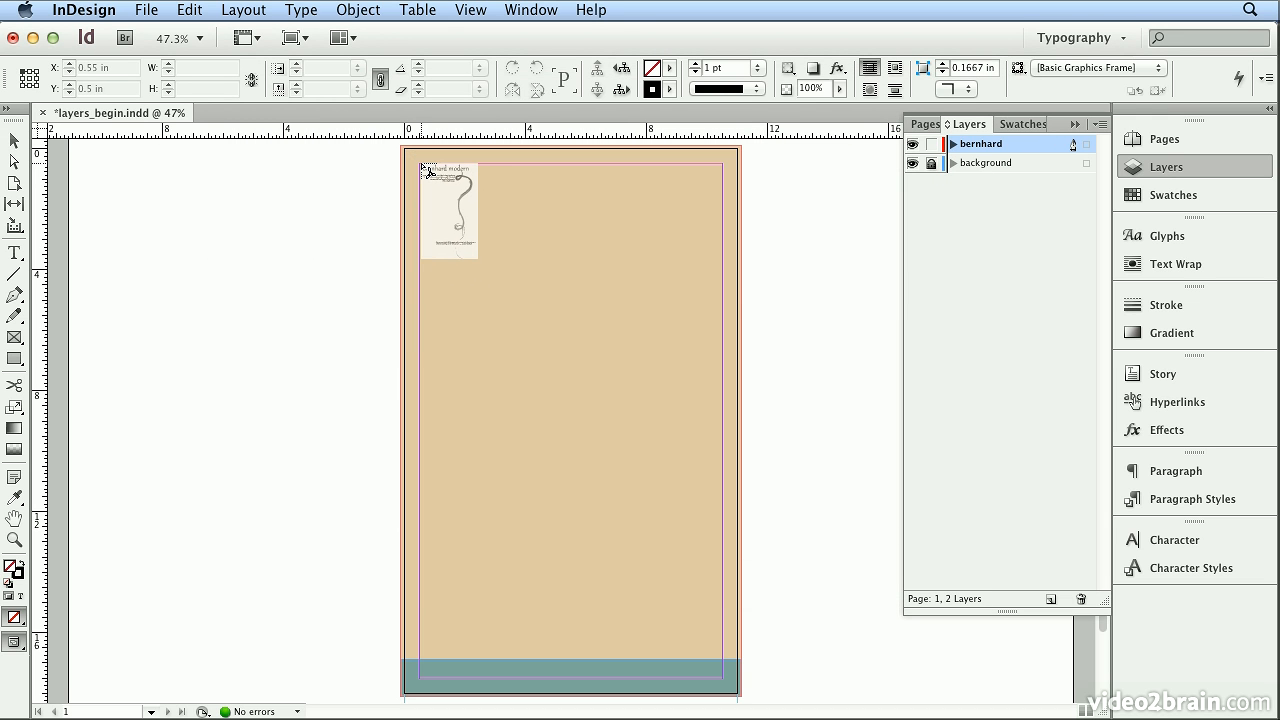
pyautogui.click(420, 163)
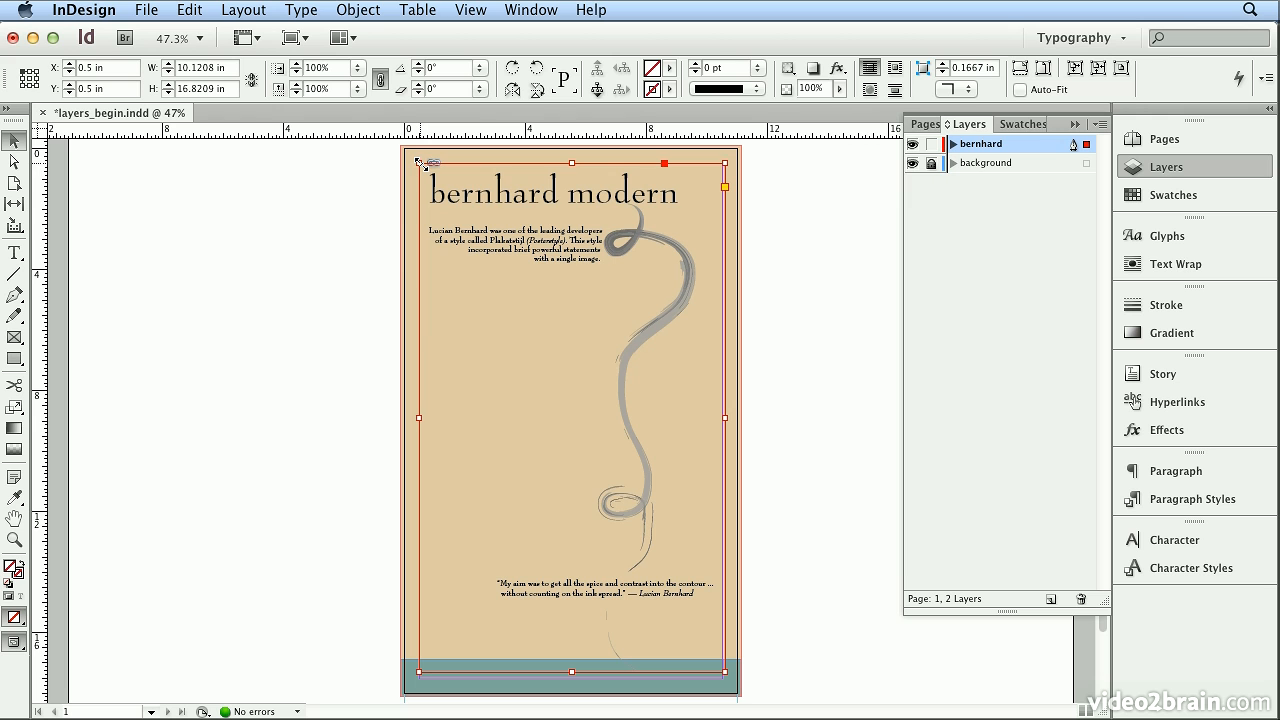
pyautogui.moveTo(550, 242); pyautogui.dragTo(547, 241)
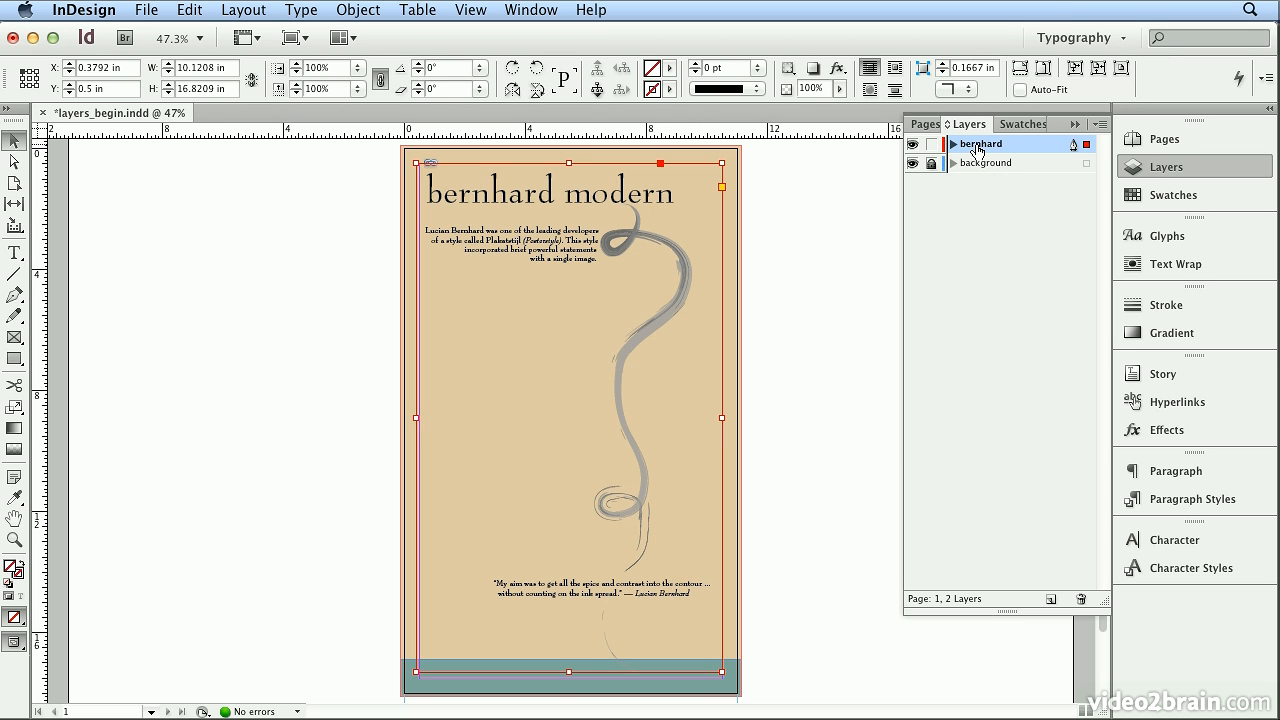
# Create a new layer named web address above the bernhard layer
pyautogui.click(1100, 124)
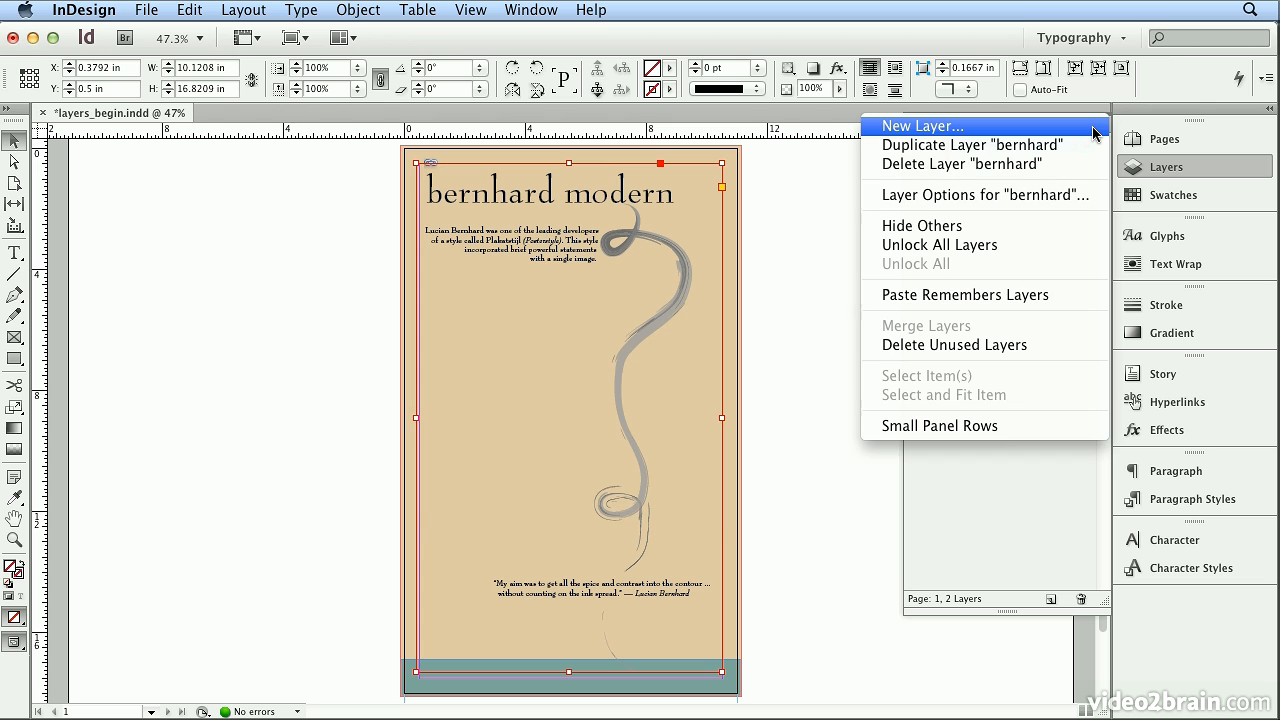
pyautogui.click(922, 126)
pyautogui.write('web address')
pyautogui.press('Return')
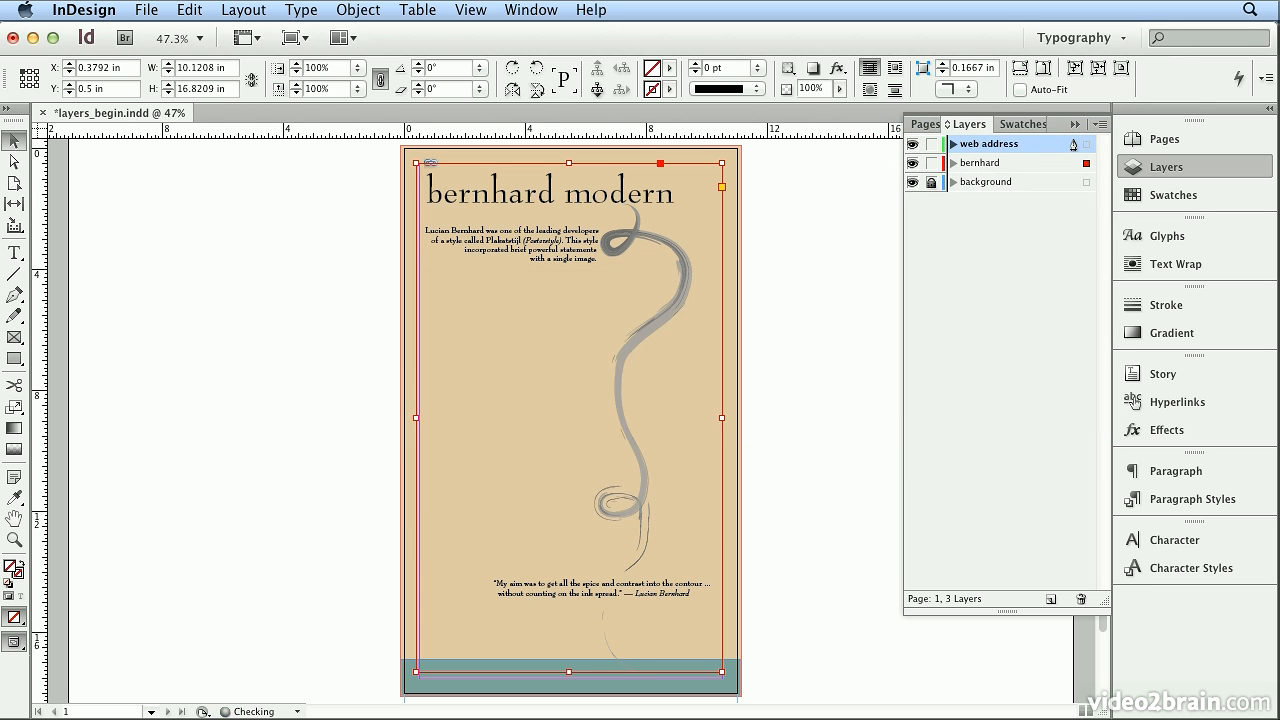
# Draw a text frame about 10 by 0.625 in between the side margins on the green band, and enter adobe.com/fonts in it
pyautogui.click(14, 252)
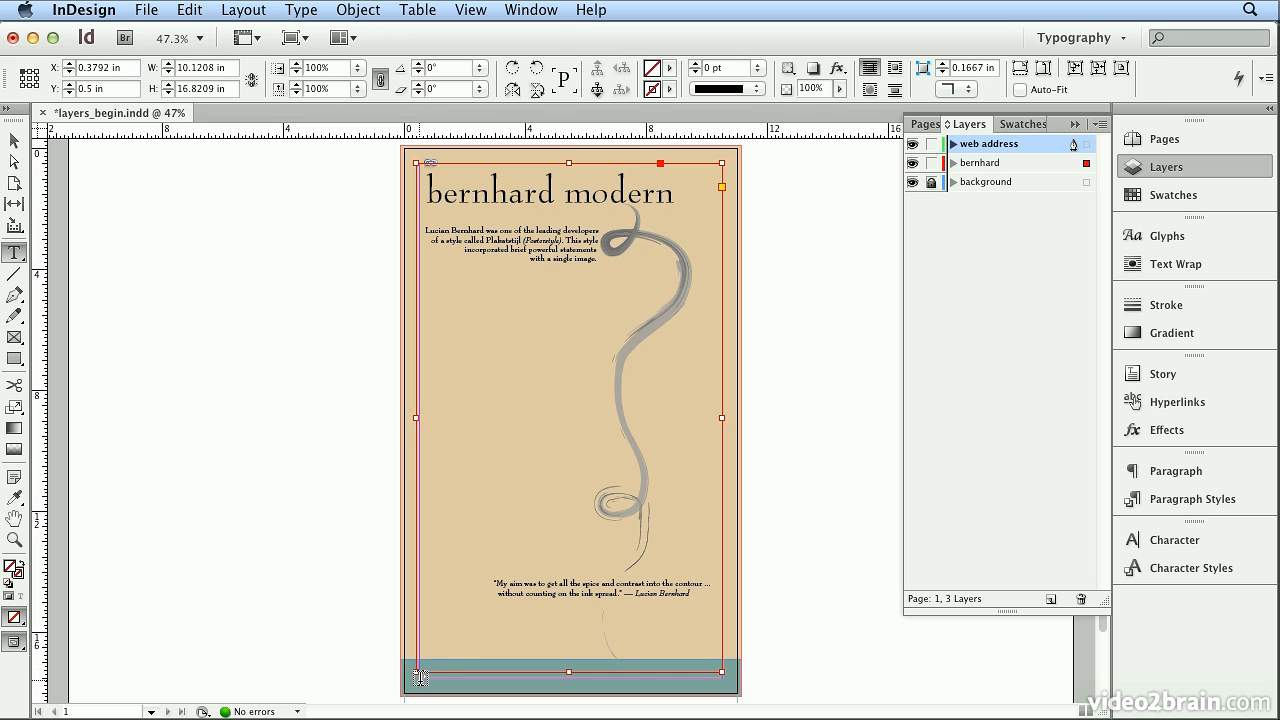
pyautogui.moveTo(421, 677); pyautogui.dragTo(723, 660)
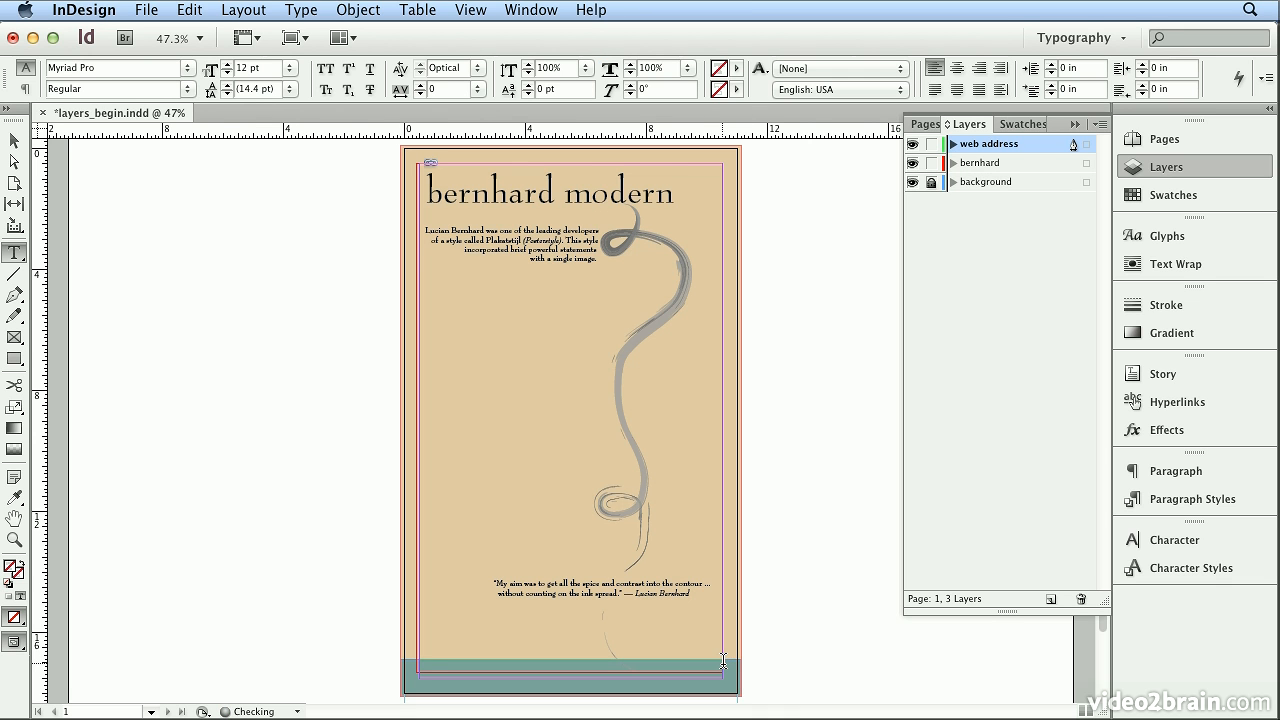
pyautogui.write('www.')
pyautogui.press('super+equal')
pyautogui.press('super+equal')
pyautogui.press('super+equal')
pyautogui.press('super+equal')
pyautogui.press('super+equal')
pyautogui.press('super+equal')
pyautogui.press('super+equal')
pyautogui.press('super+equal')
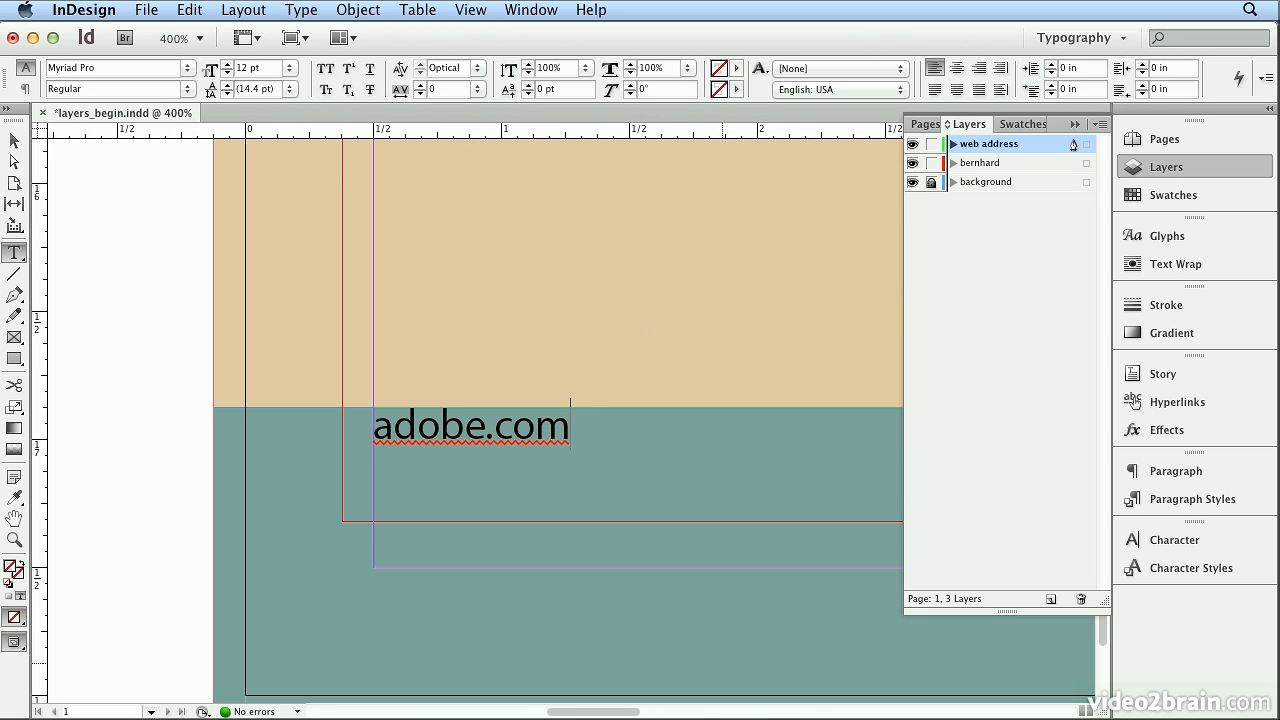
pyautogui.write('/fonts')
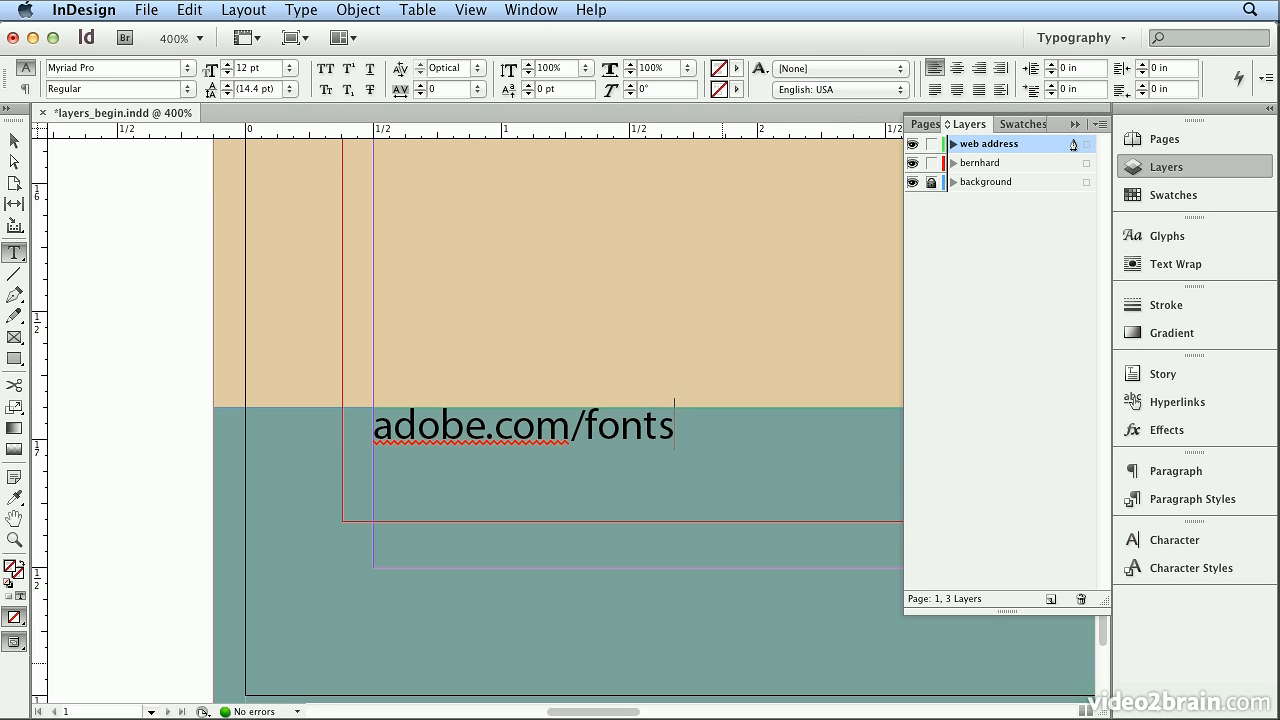
# Apply the url paragraph style to the web address, and move its text frame down within the green band to about Y 17.19 in
pyautogui.click(1218, 499)
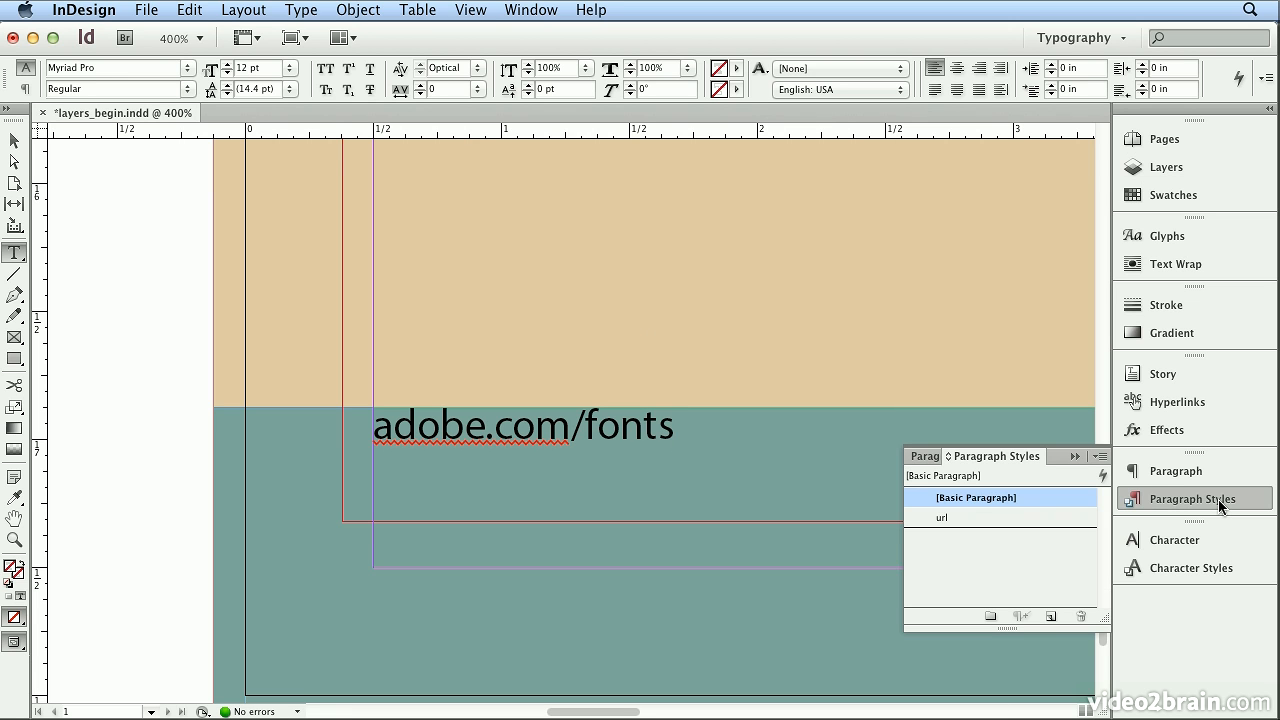
pyautogui.click(971, 519)
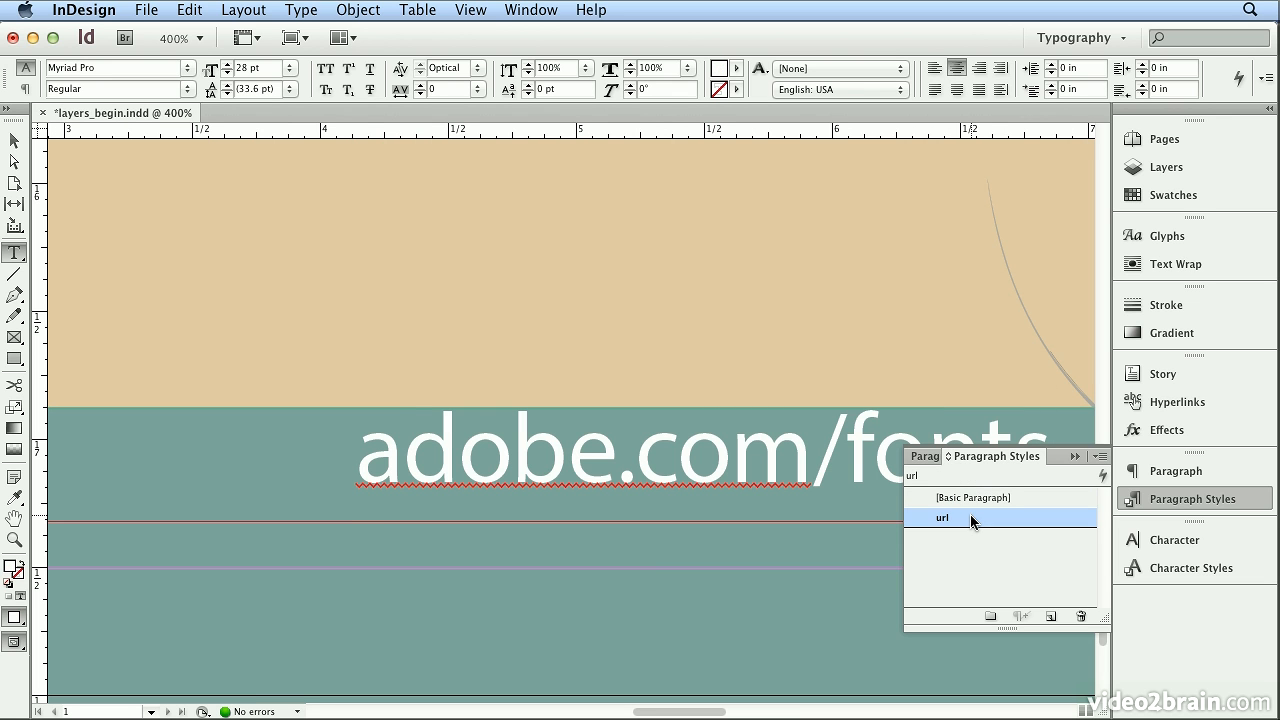
pyautogui.click(467, 11)
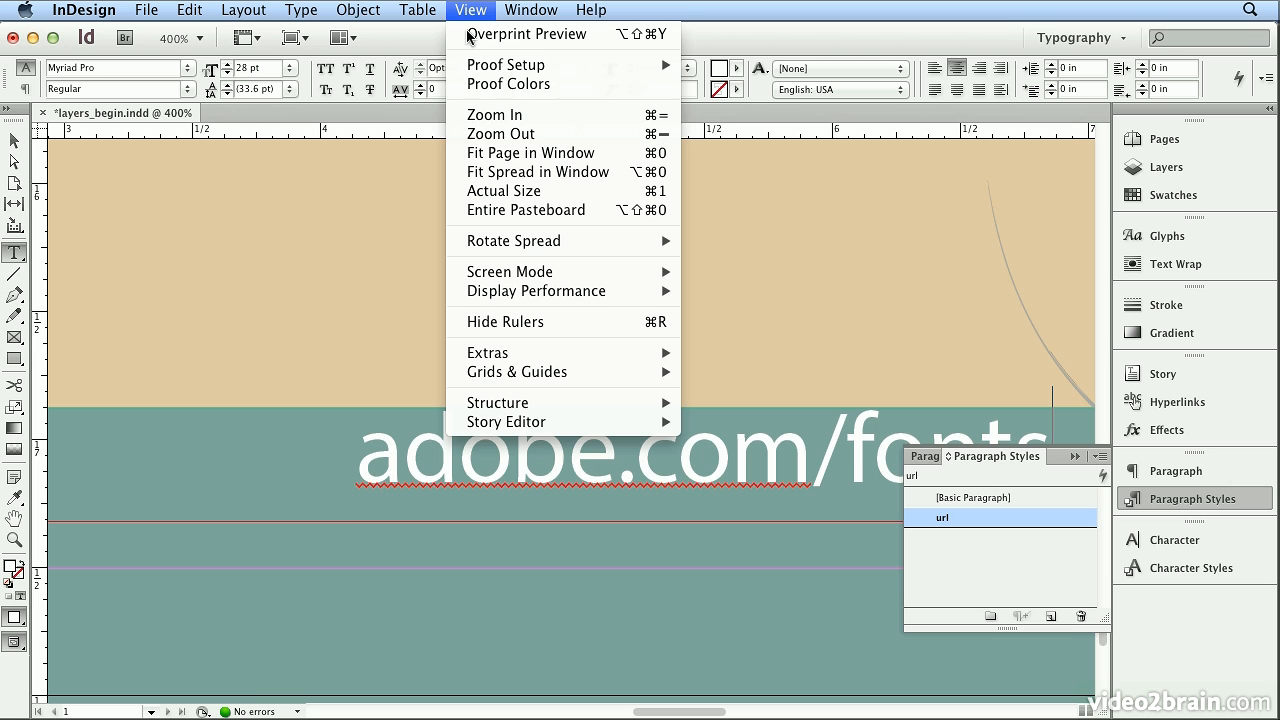
pyautogui.click(490, 152)
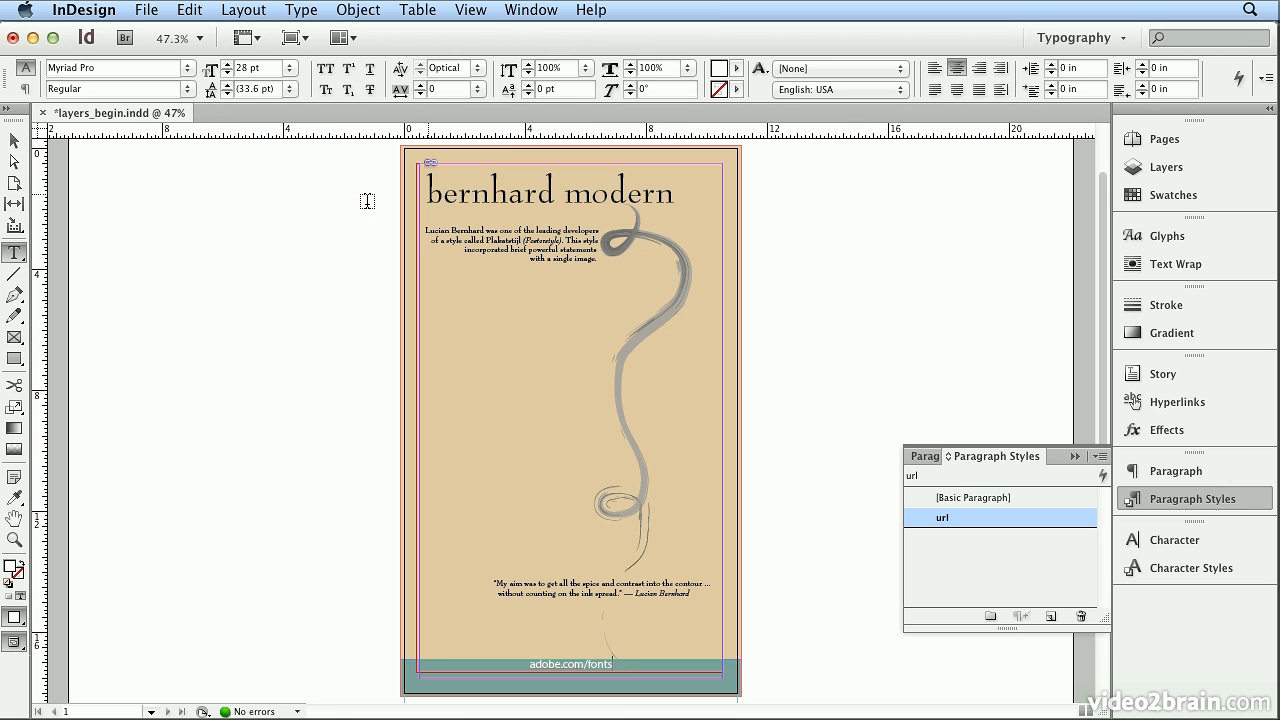
pyautogui.click(14, 140)
pyautogui.click(560, 681)
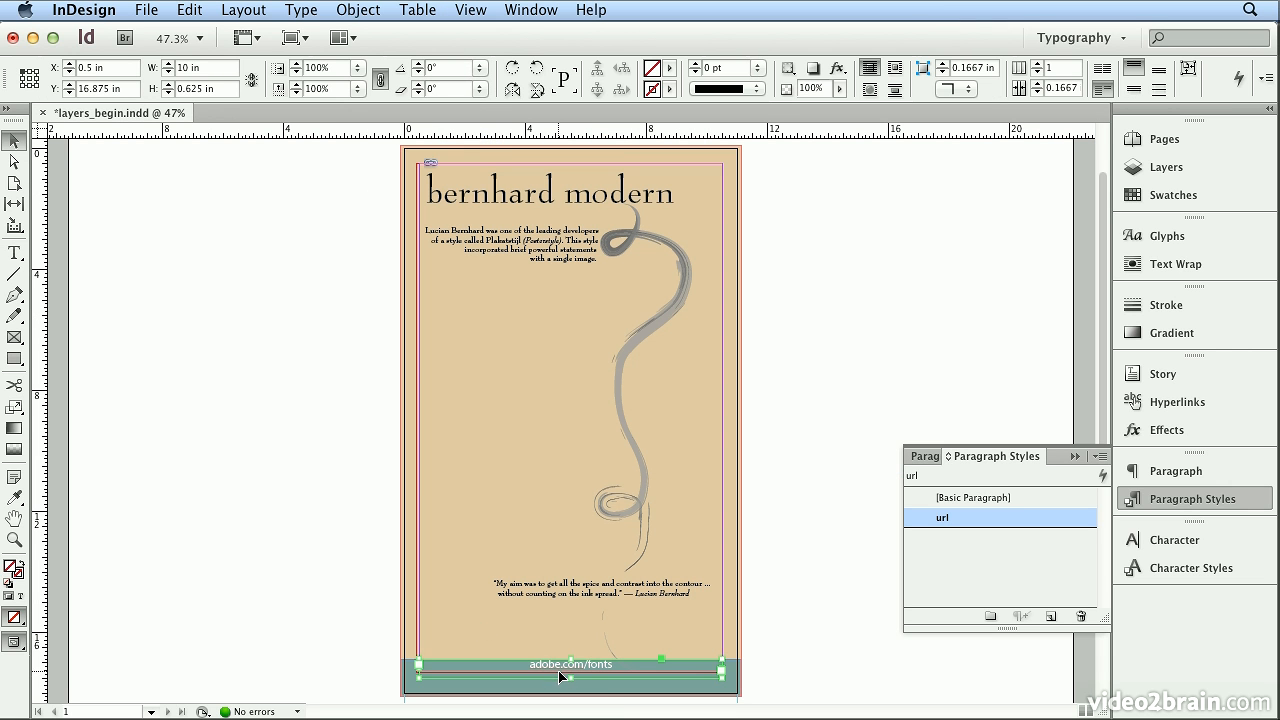
pyautogui.moveTo(560, 681); pyautogui.dragTo(557, 683)
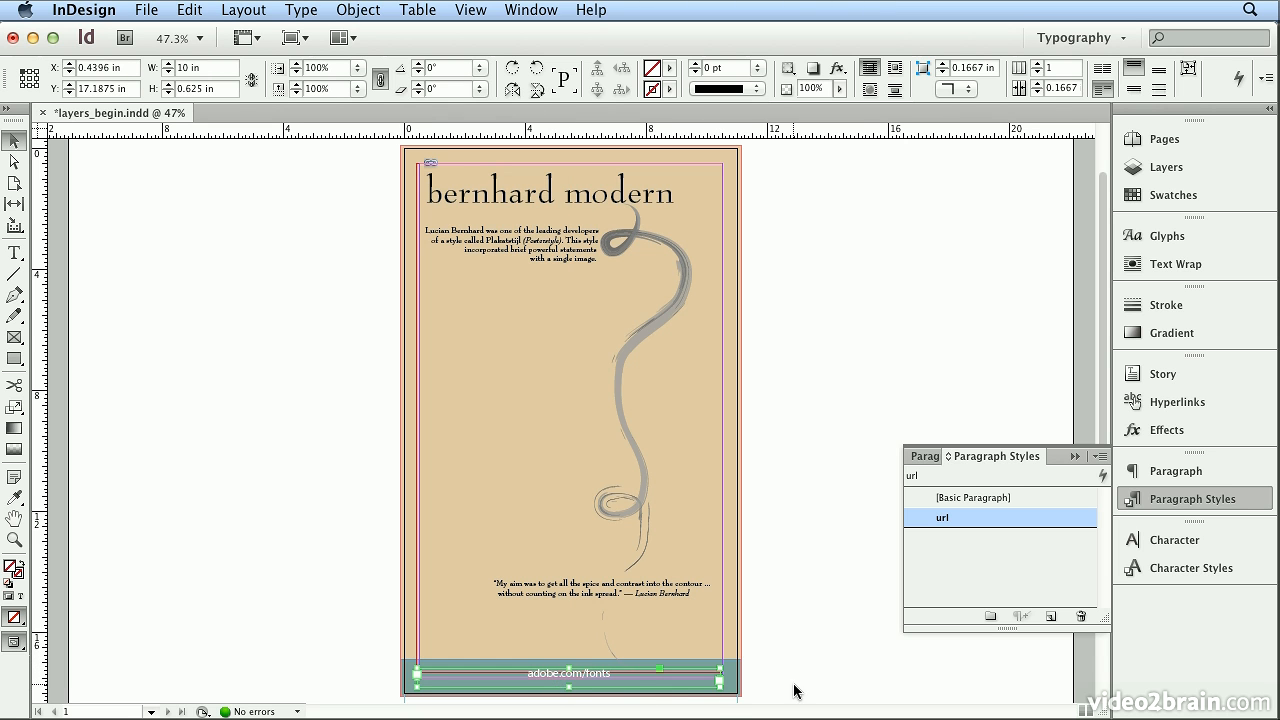
pyautogui.click(870, 677)
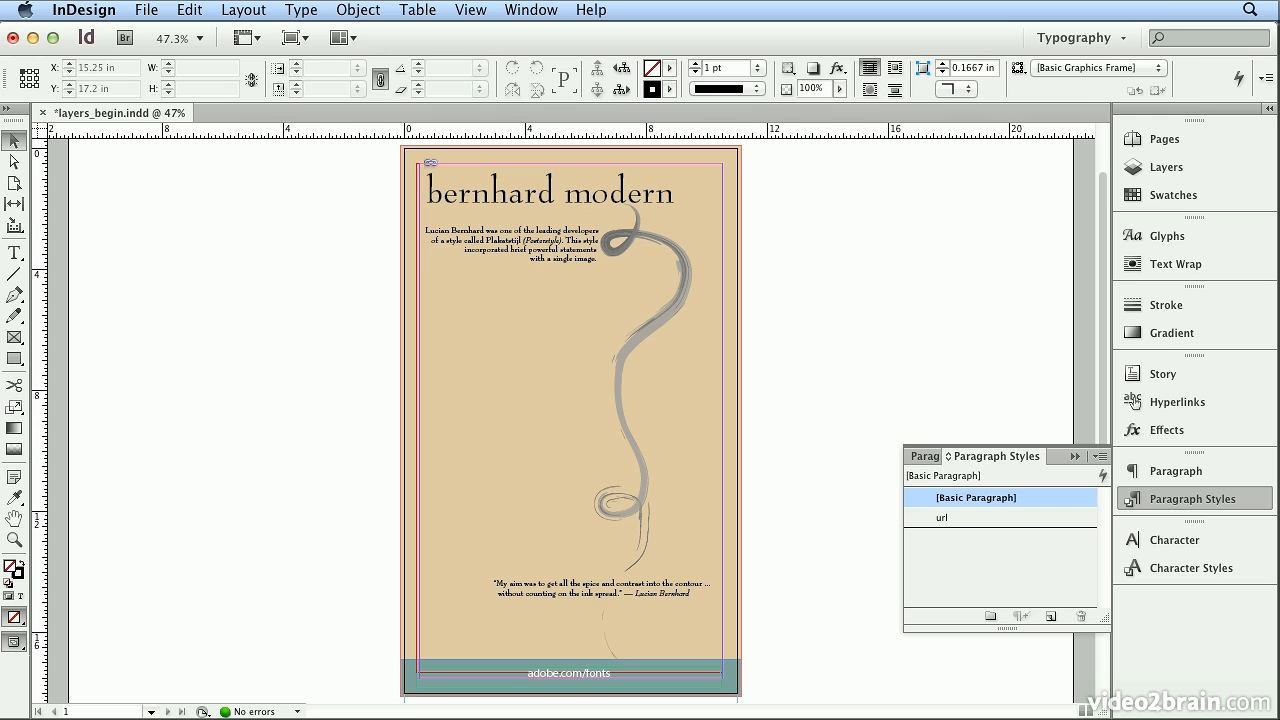
# Hide and show the web address, bernhard and background layers one by one to check their contents, and view the poster in Preview mode
pyautogui.click(1232, 141)
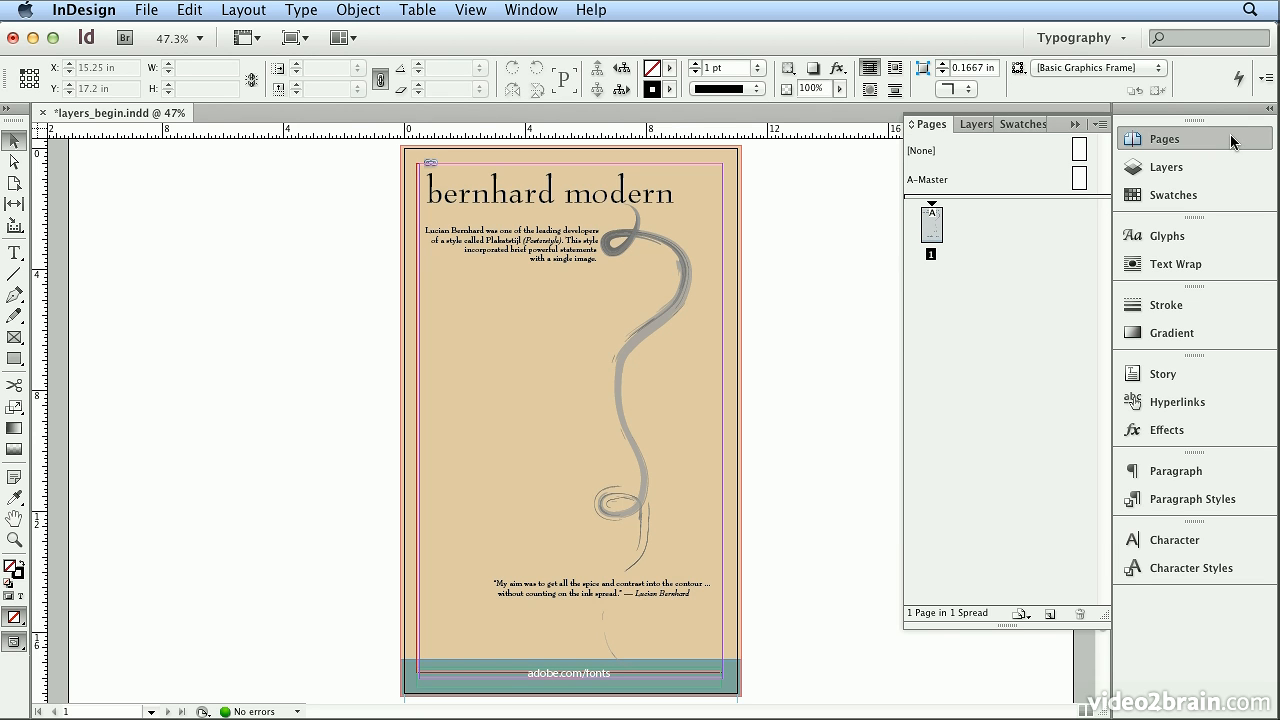
pyautogui.click(1215, 167)
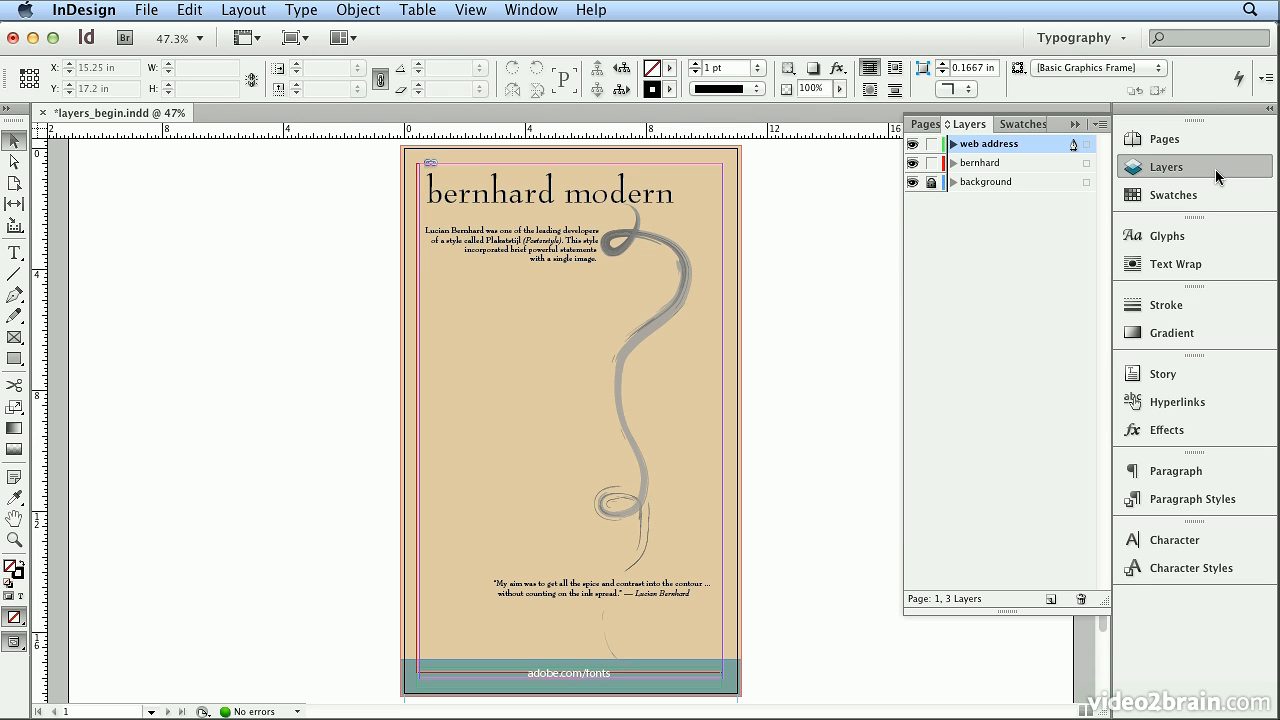
pyautogui.click(912, 144)
pyautogui.click(912, 144)
pyautogui.click(912, 163)
pyautogui.click(911, 164)
pyautogui.click(911, 164)
pyautogui.click(911, 164)
pyautogui.click(911, 184)
pyautogui.click(911, 184)
pyautogui.click(291, 42)
pyautogui.click(305, 93)
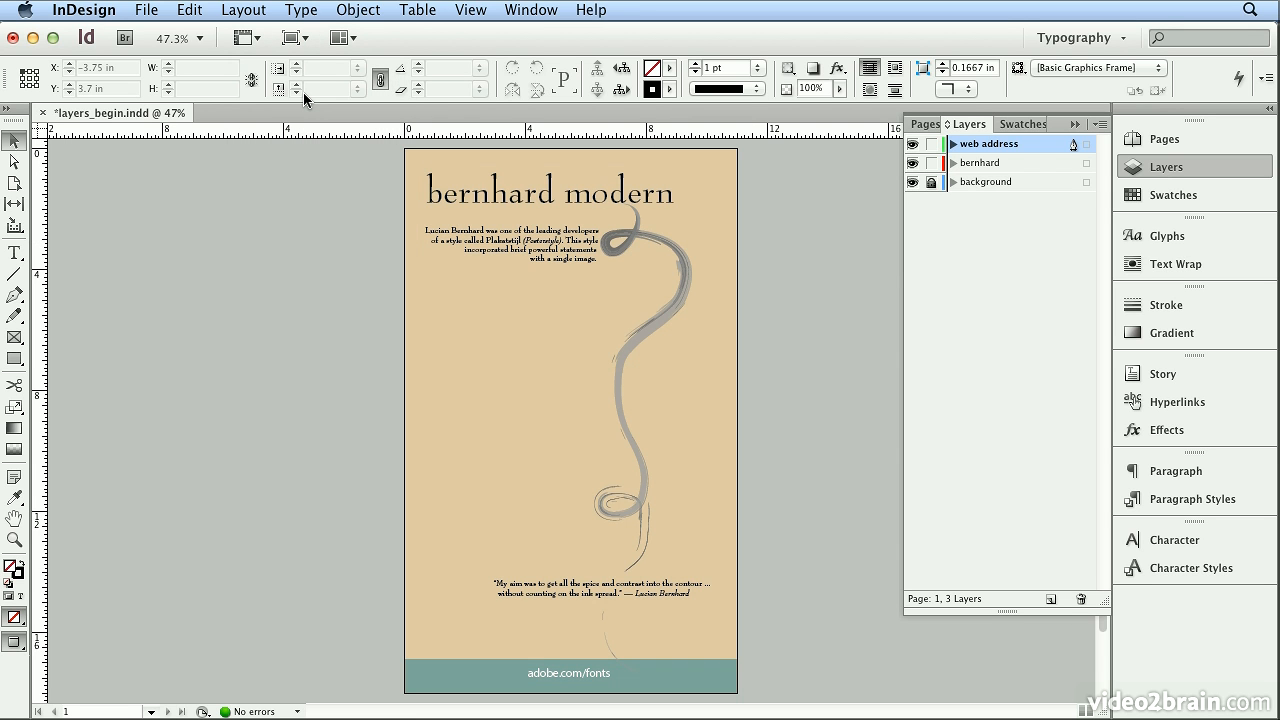